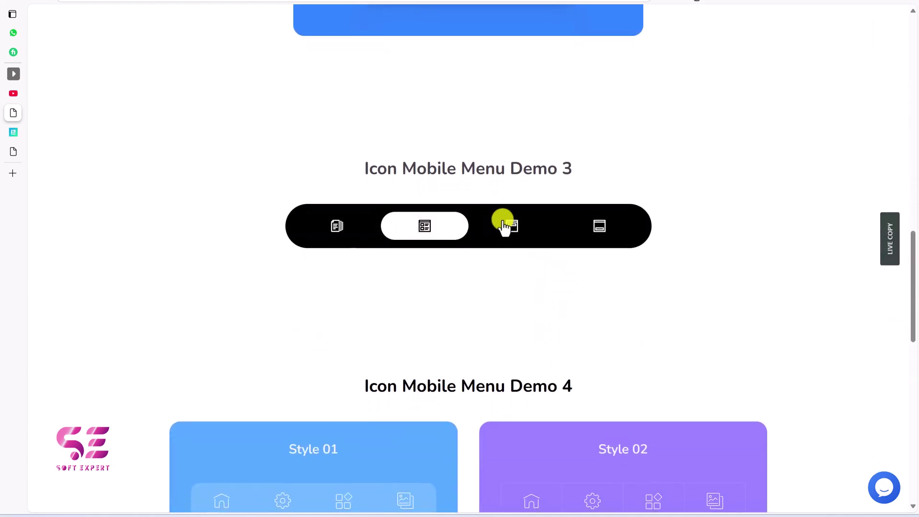
# Try menu styles 02 and 03, then settle on style 04 with round icon backgrounds
pyautogui.scroll(-4, 512, 228)
pyautogui.scroll(-1, 513, 225)
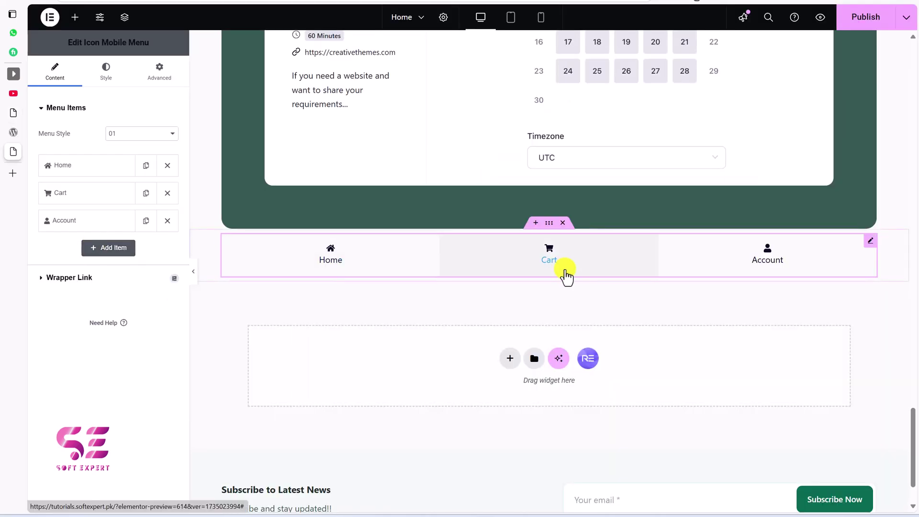
pyautogui.click(135, 134)
pyautogui.click(122, 163)
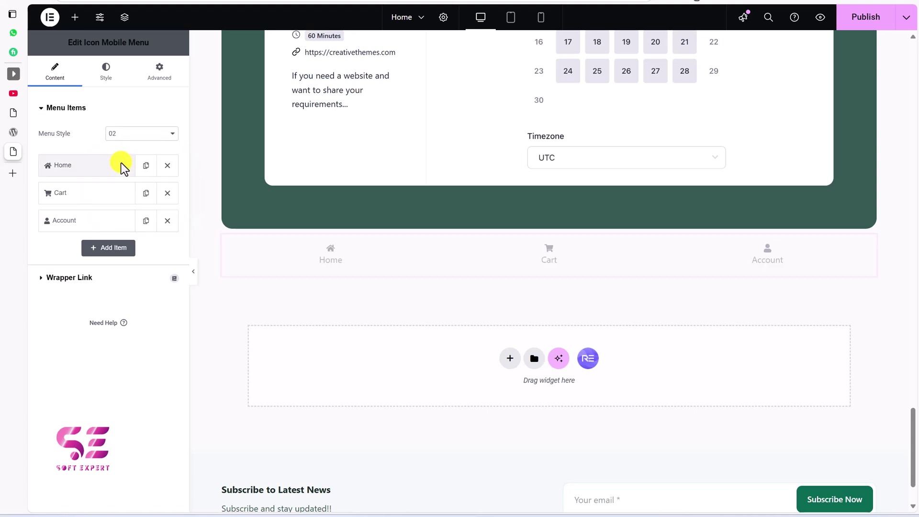
pyautogui.click(135, 134)
pyautogui.click(117, 175)
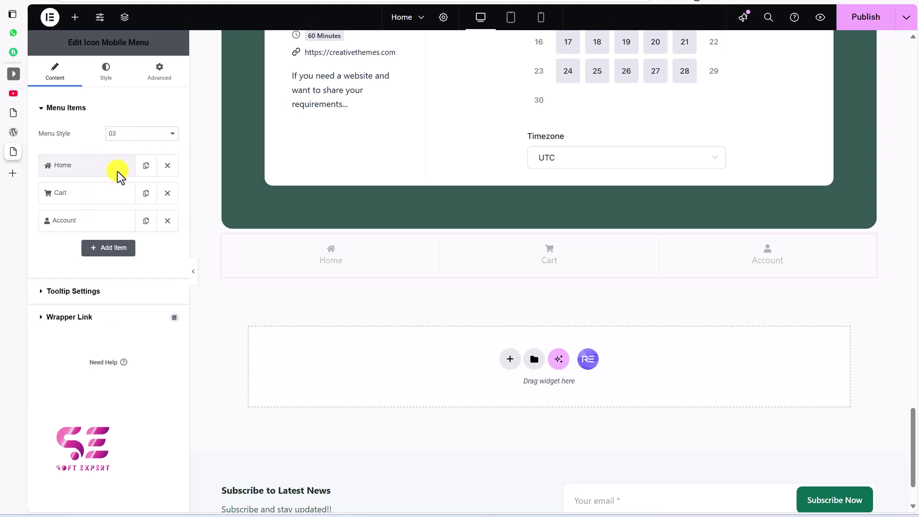
pyautogui.click(122, 136)
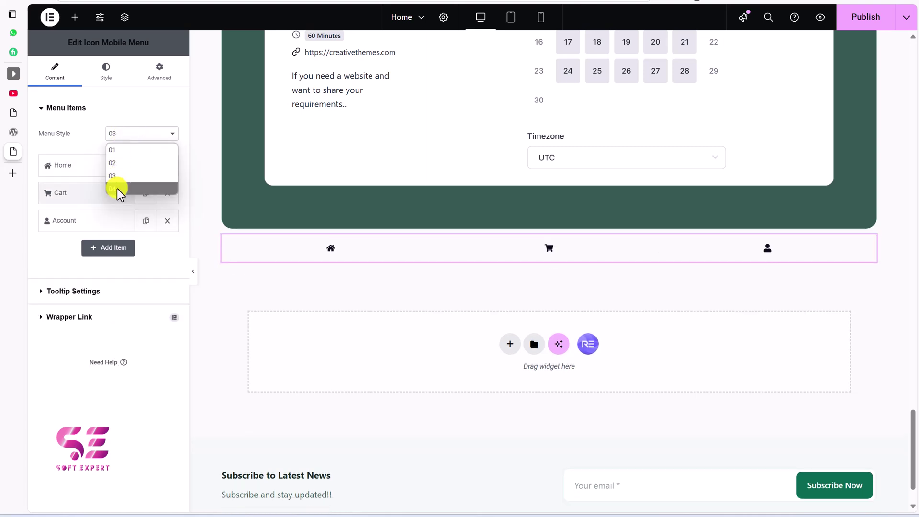
pyautogui.click(117, 188)
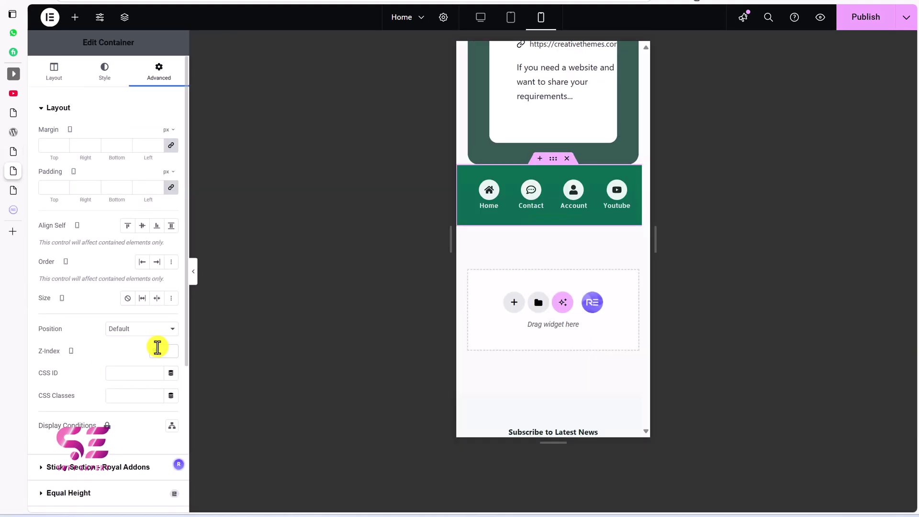
# Set the menu container's Z-index to 99
pyautogui.click(157, 348)
pyautogui.write('99')
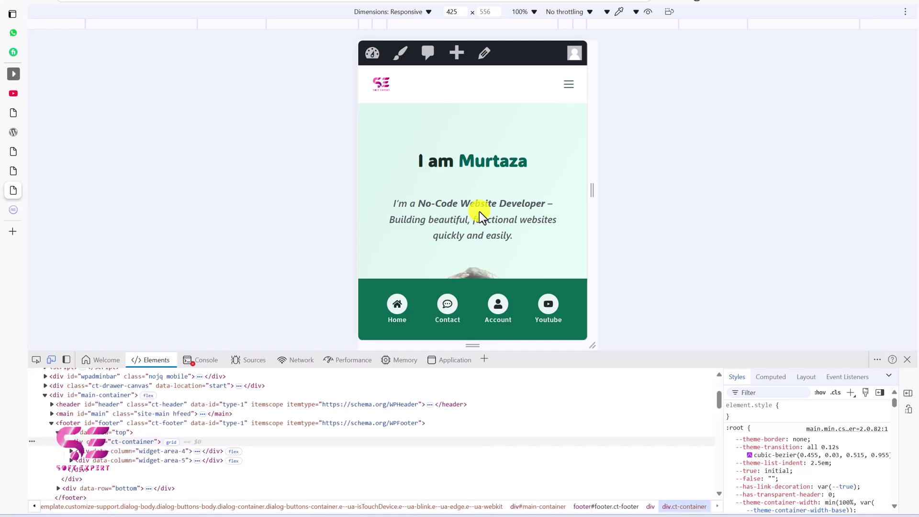
pyautogui.scroll(-5, 478, 212)
pyautogui.scroll(-3, 489, 160)
pyautogui.scroll(3, 474, 182)
pyautogui.scroll(-8, 457, 206)
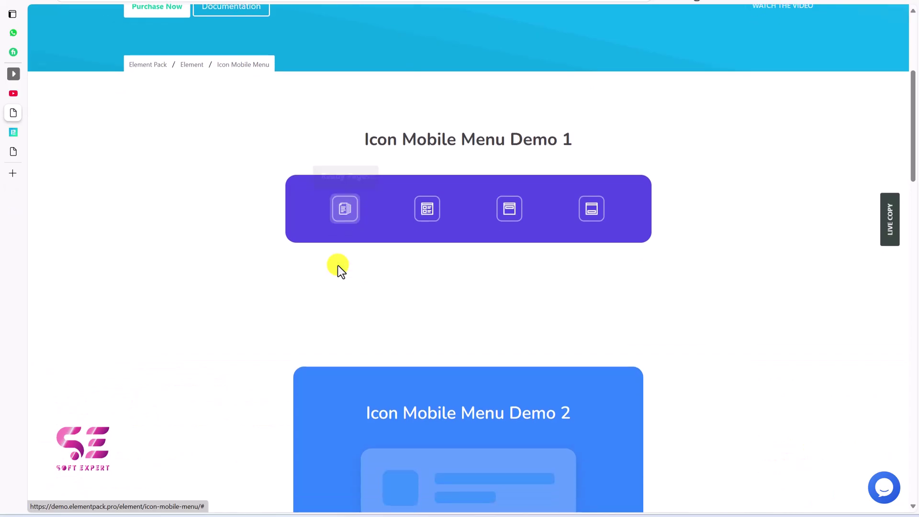
pyautogui.scroll(-2, 338, 265)
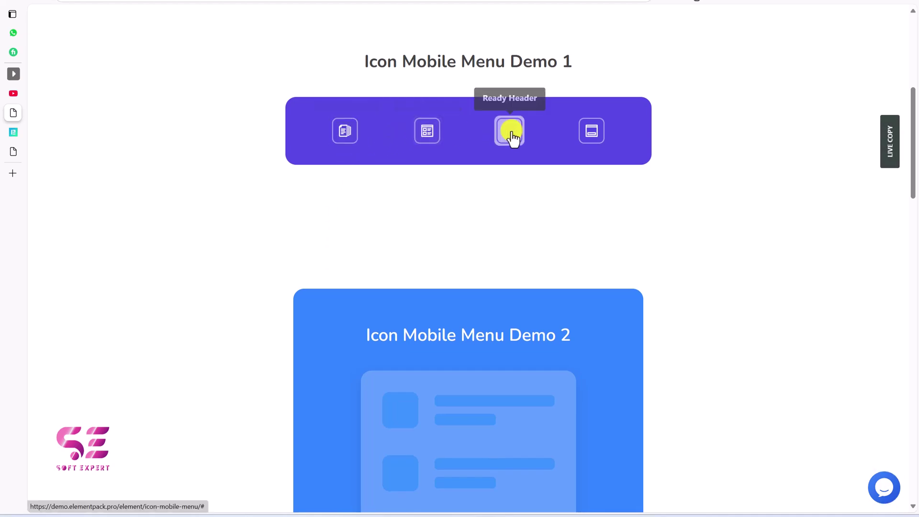
# Browse icon menu Demos 1–4, then switch to the Element Pack widget catalogue tab
pyautogui.scroll(-4, 509, 144)
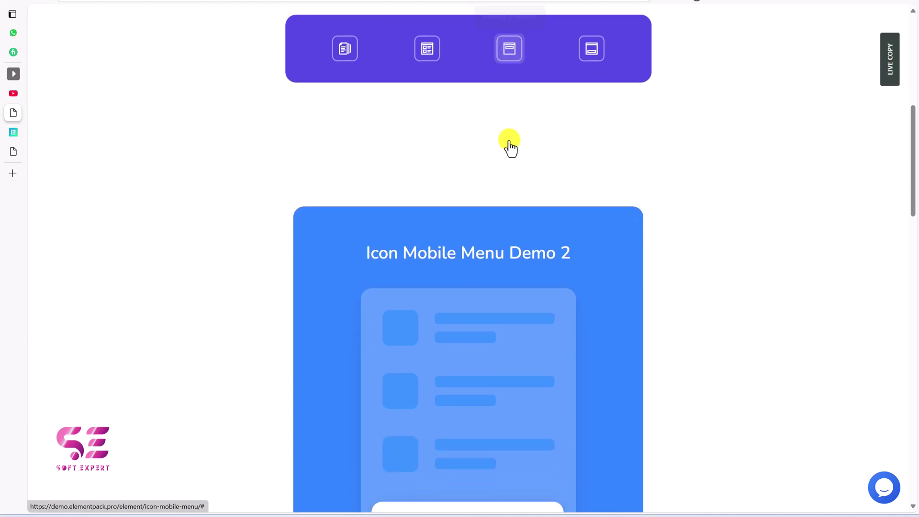
pyautogui.scroll(-1, 509, 143)
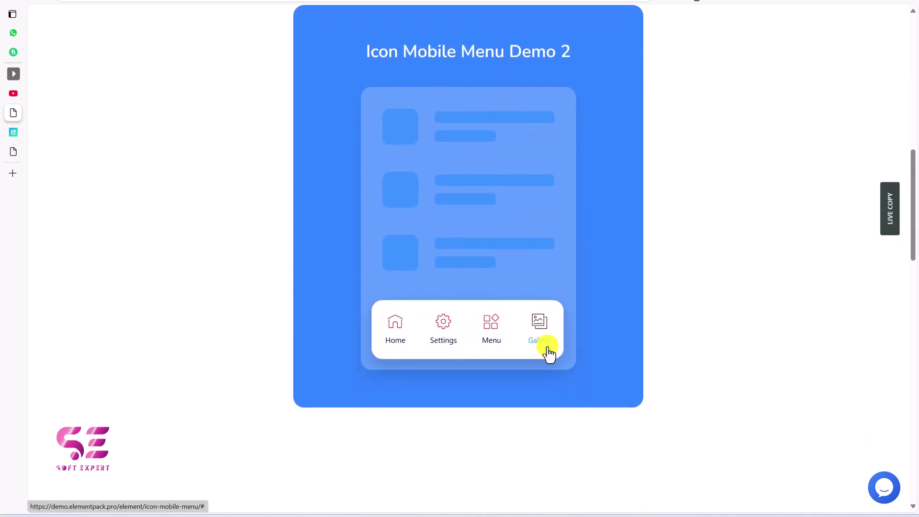
pyautogui.scroll(-7, 549, 352)
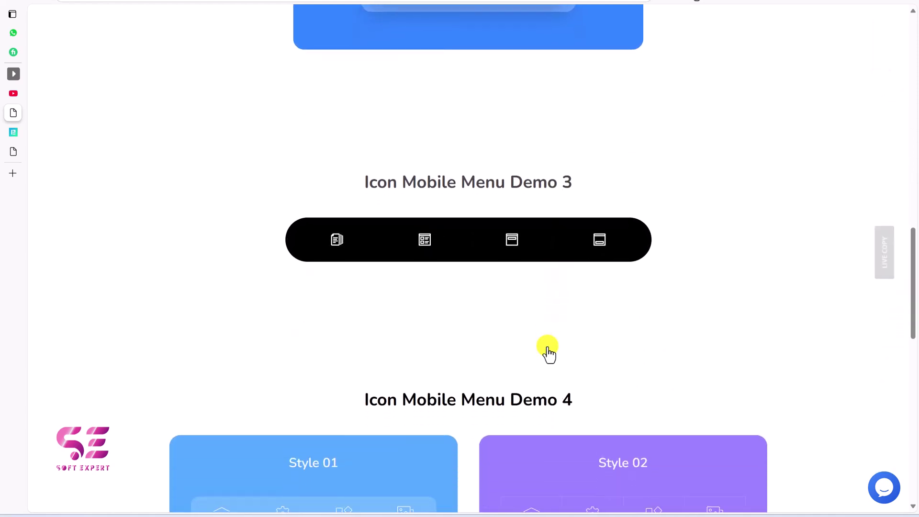
pyautogui.scroll(-2, 513, 227)
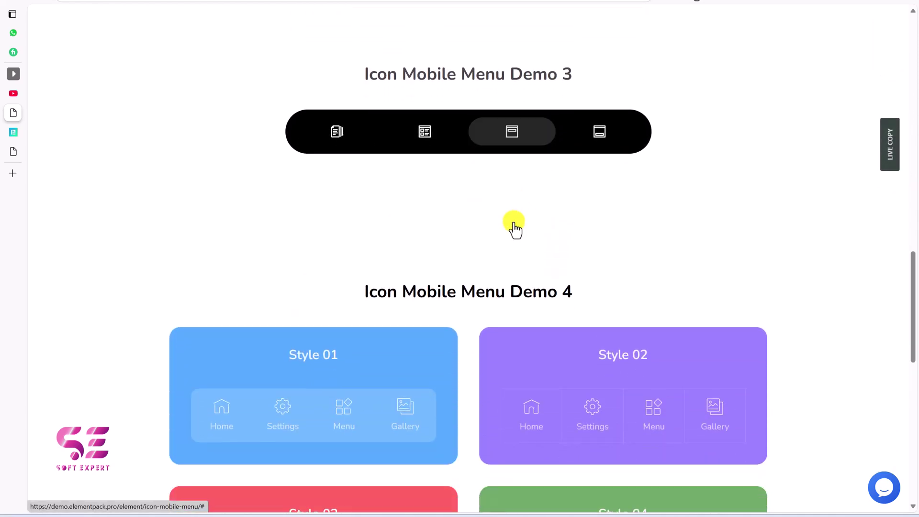
pyautogui.scroll(-4, 514, 225)
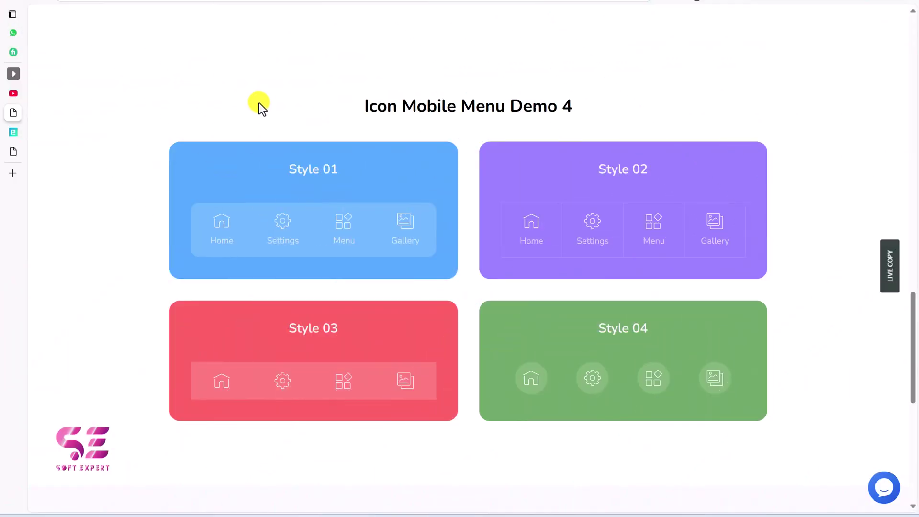
pyautogui.hotkey('ctrl', 'Tab')
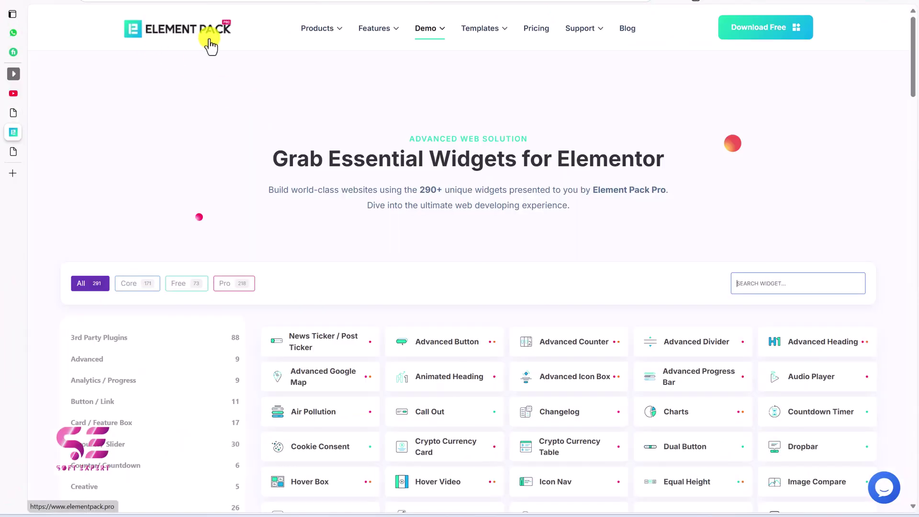
pyautogui.scroll(-4, 301, 207)
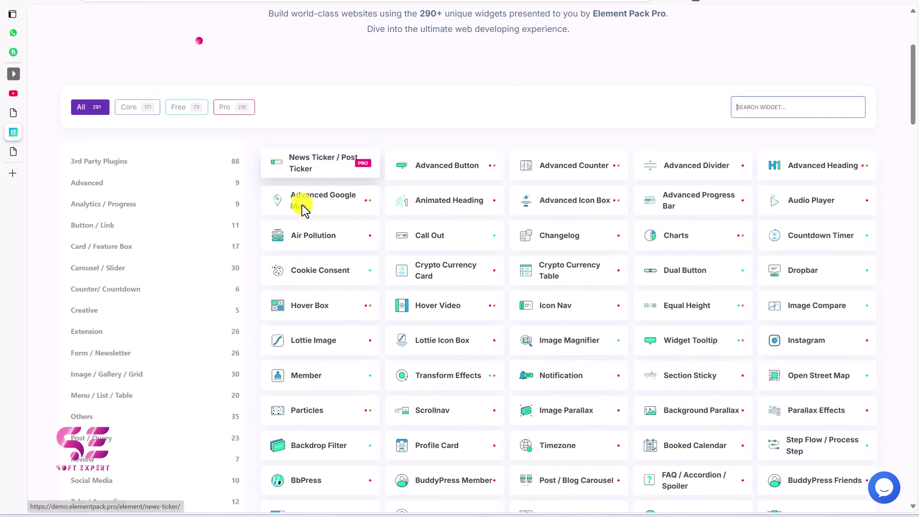
pyautogui.scroll(-1, 302, 206)
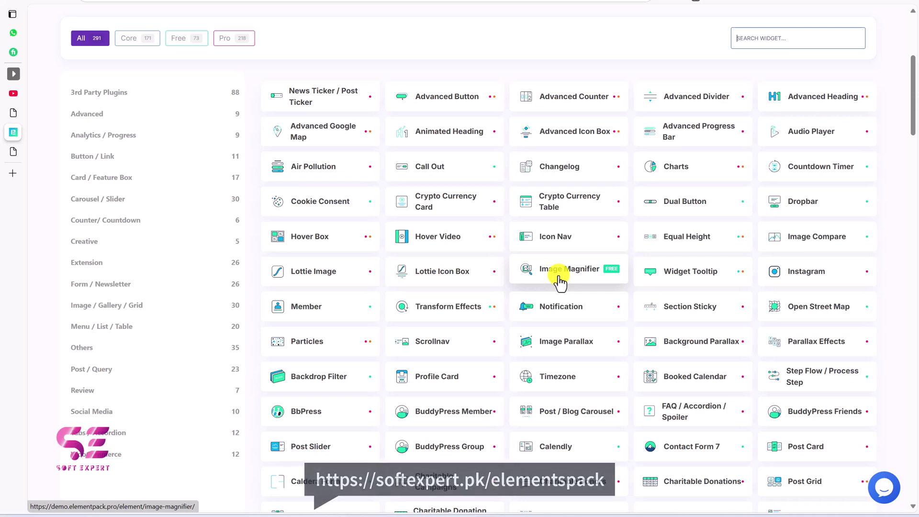
pyautogui.scroll(5, 559, 282)
pyautogui.scroll(-1, 559, 283)
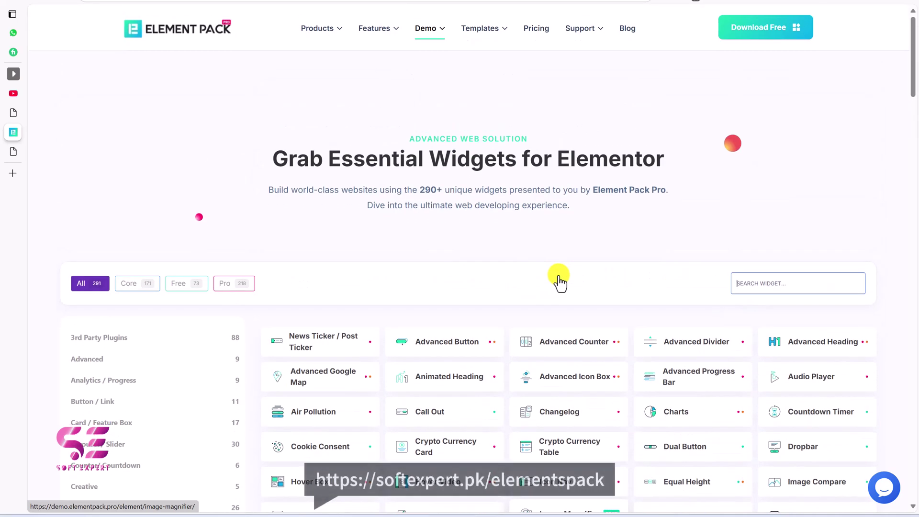
# Download the free Element Pack Lite 5.10.14 zip from WordPress.org and return to the site tab
pyautogui.click(769, 27)
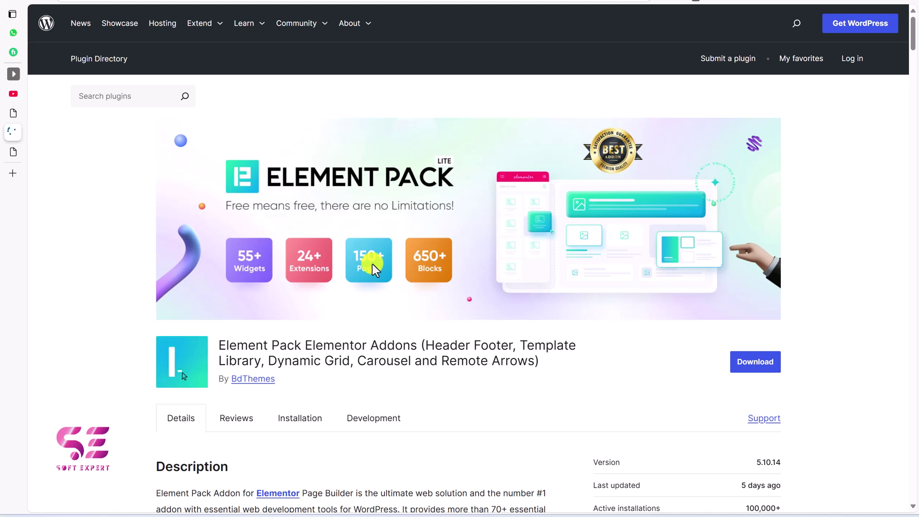
pyautogui.click(746, 360)
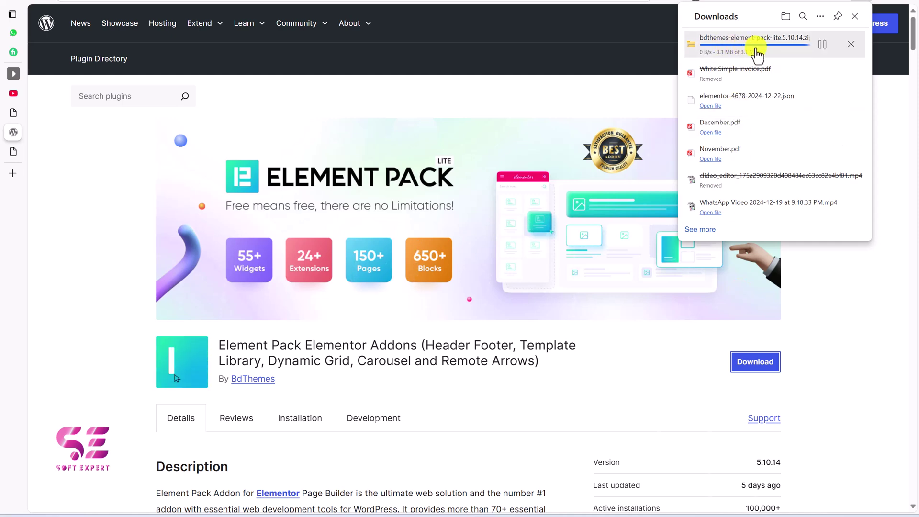
pyautogui.hotkey('ctrl', 'Tab')
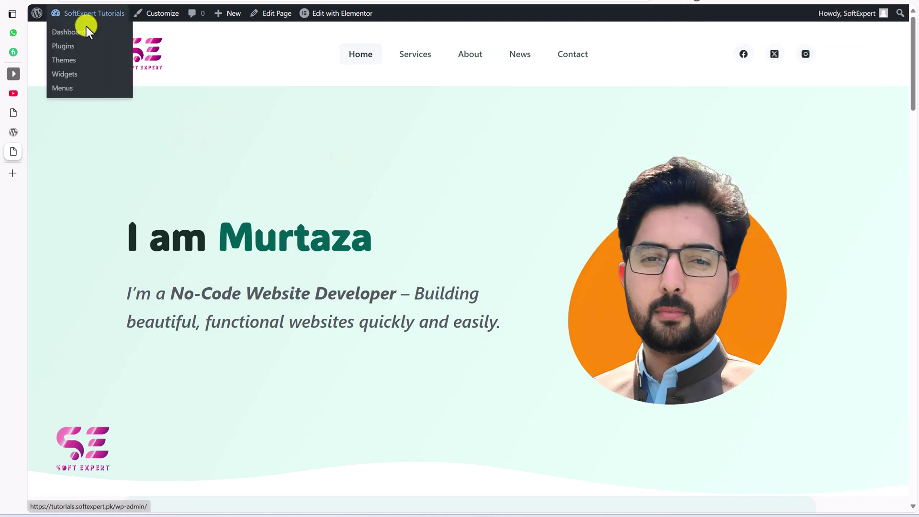
# Upload and install the Element Pack Lite 5.10.14 zip via Plugins > Add New Plugin
pyautogui.click(82, 38)
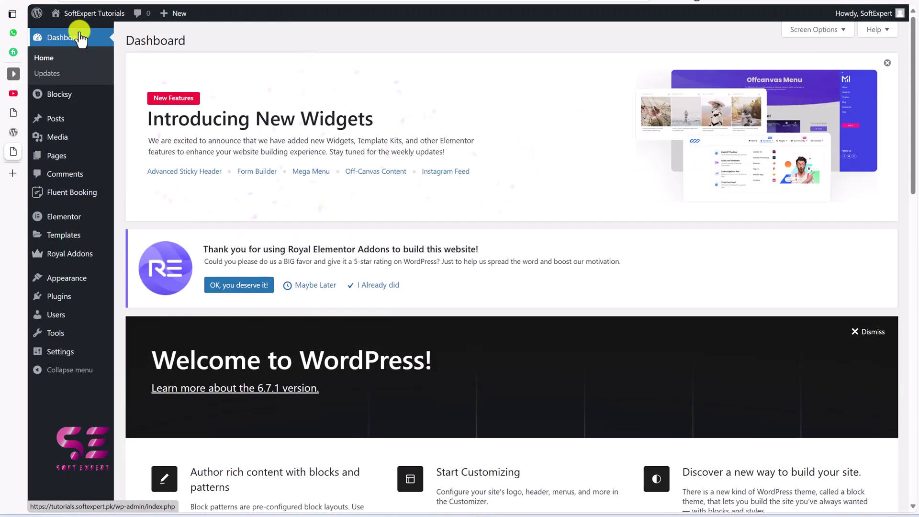
pyautogui.moveTo(64, 296)
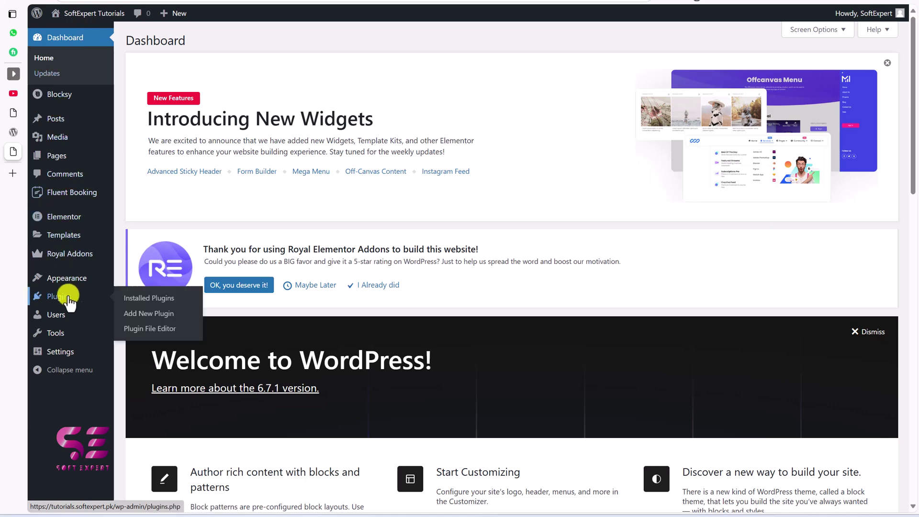
pyautogui.click(135, 318)
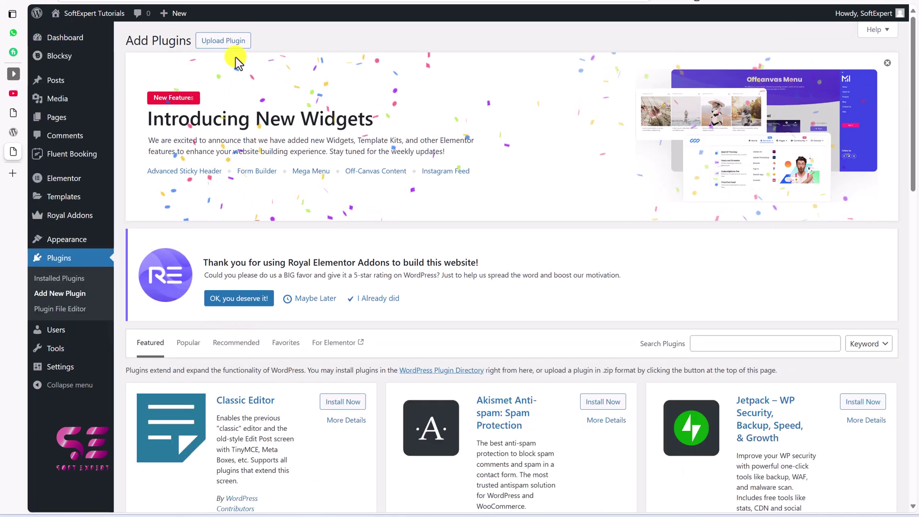
pyautogui.click(230, 41)
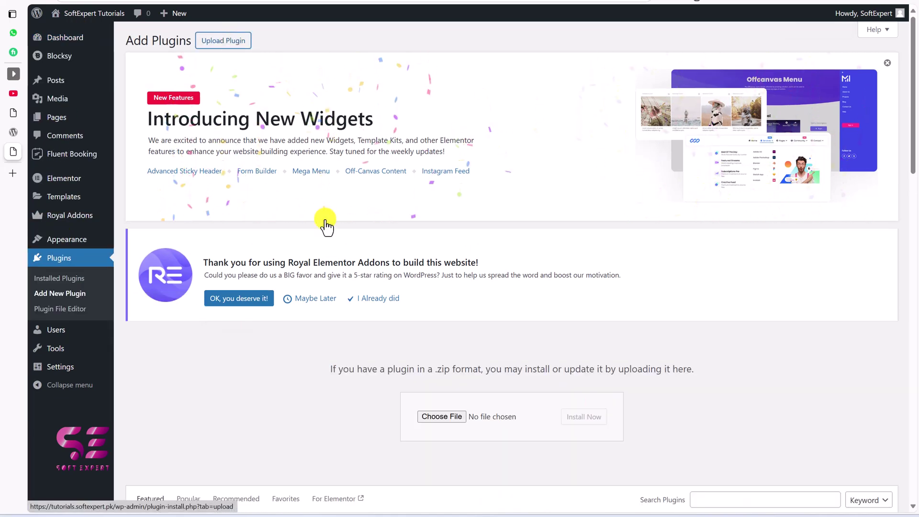
pyautogui.click(430, 415)
pyautogui.click(151, 192)
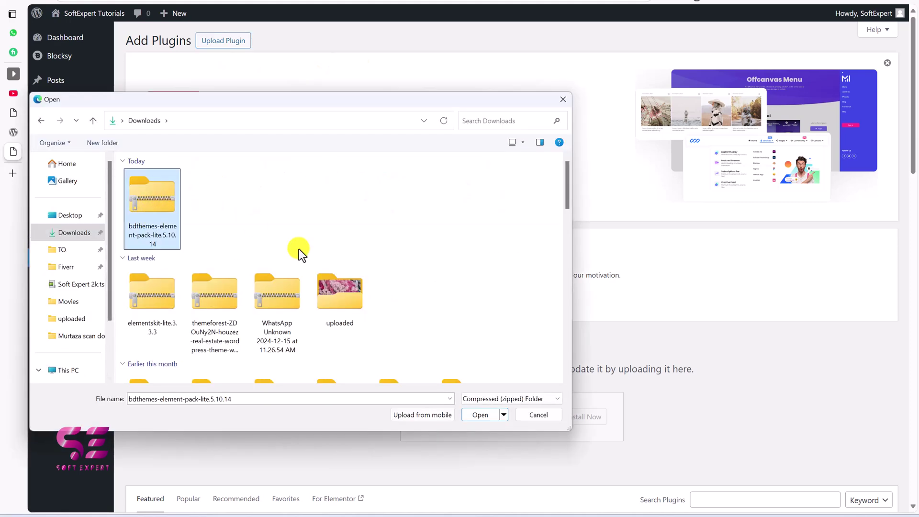
pyautogui.click(472, 415)
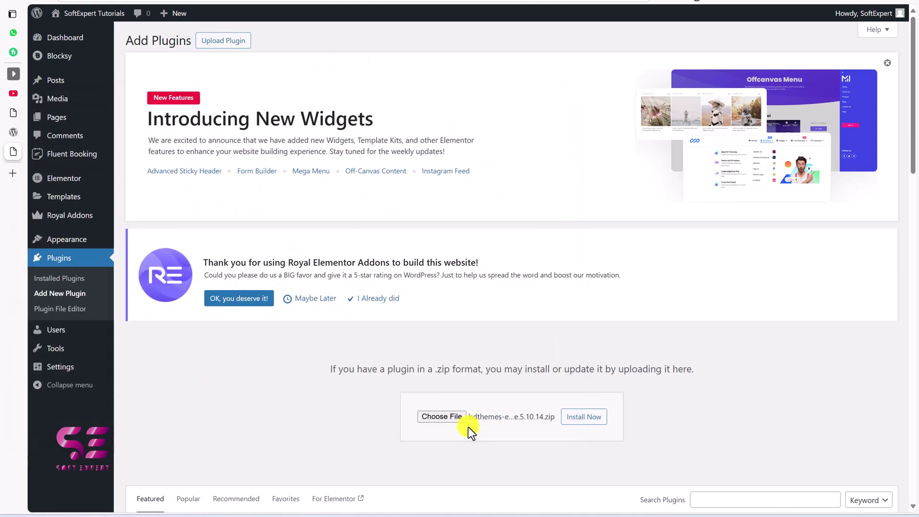
pyautogui.click(585, 417)
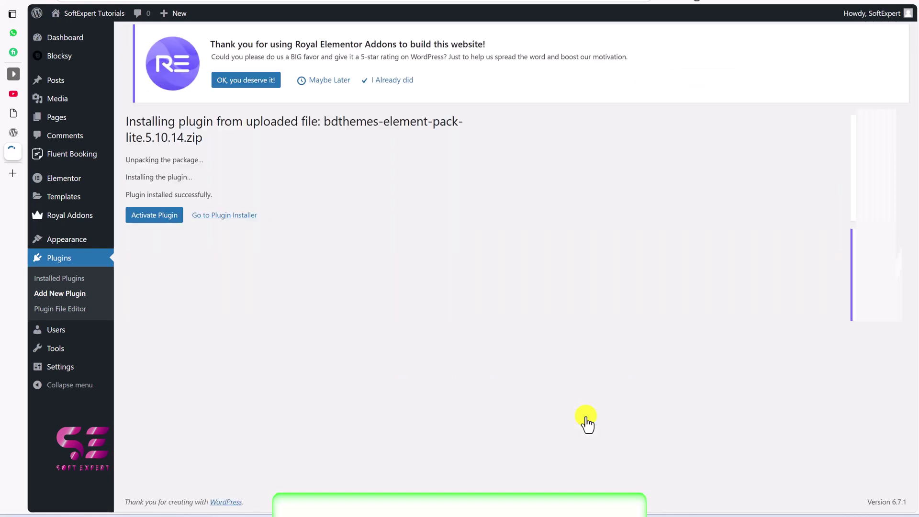
# Activate the newly installed Element Pack Lite plugin
pyautogui.click(175, 242)
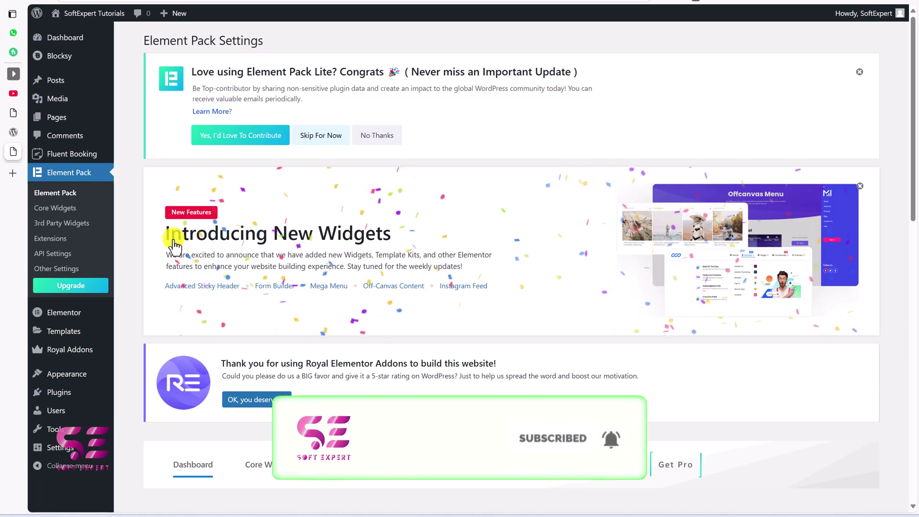
pyautogui.scroll(-5, 230, 301)
pyautogui.scroll(-1, 294, 296)
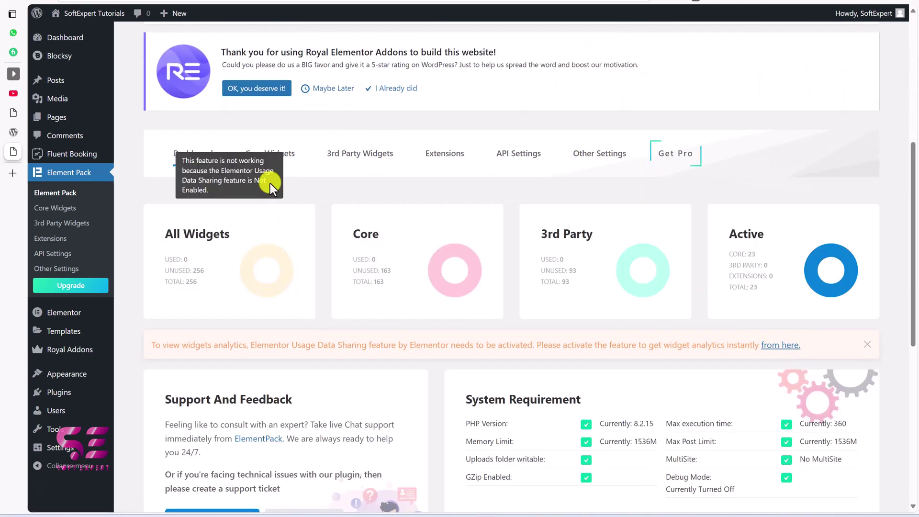
# Browse Core Widgets, 3rd Party Widgets, Extensions and API Settings, ending on Other Settings
pyautogui.click(277, 163)
pyautogui.click(303, 217)
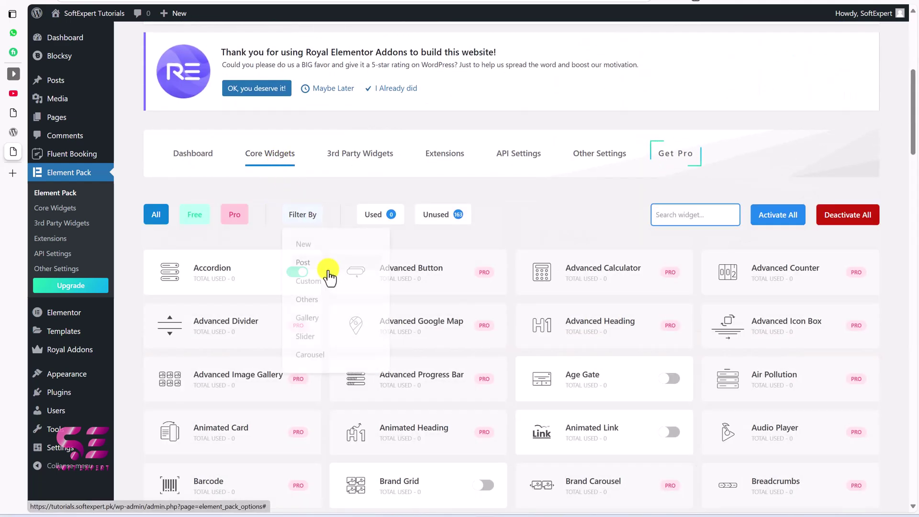
pyautogui.scroll(-1, 328, 273)
pyautogui.click(355, 96)
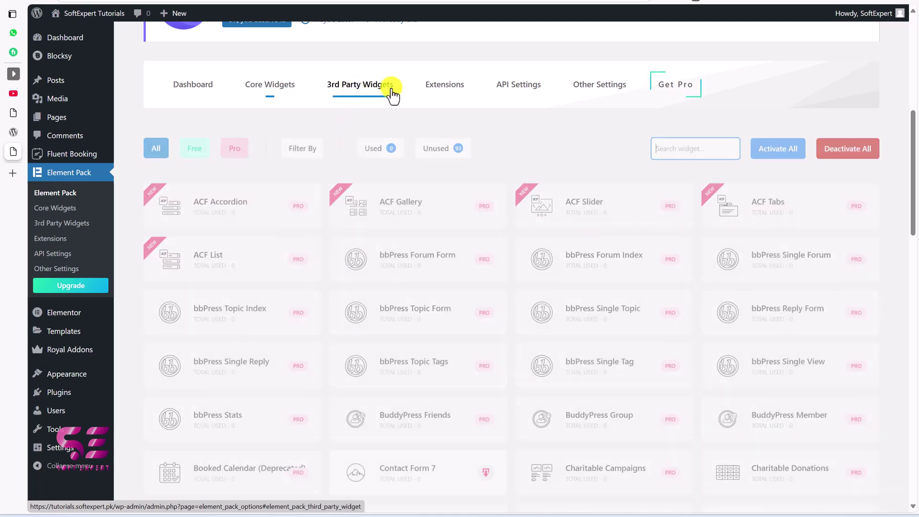
pyautogui.click(441, 95)
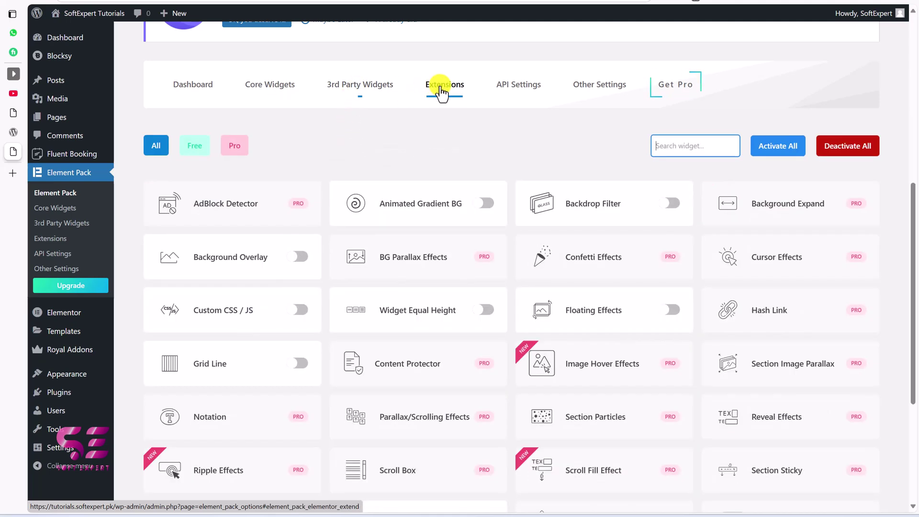
pyautogui.click(517, 96)
pyautogui.click(594, 91)
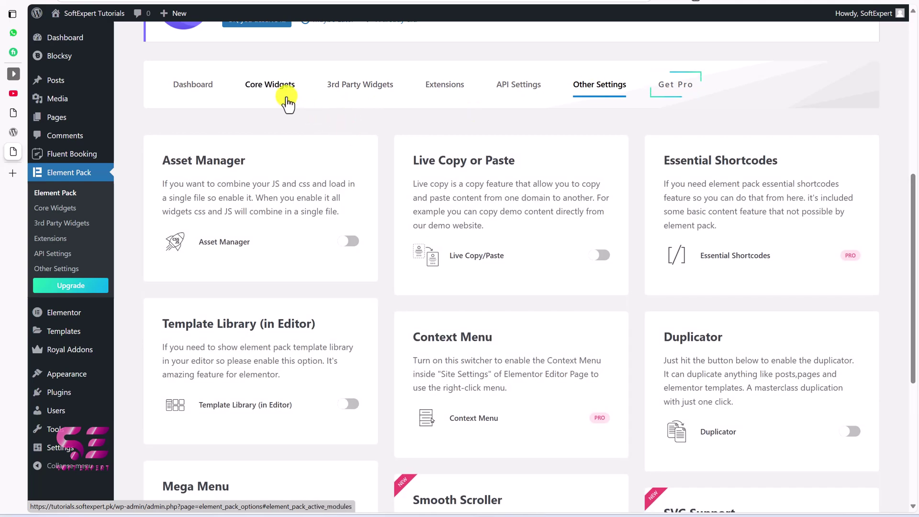
# Find 'icon' in Core Widgets, switch on Icon Mobile Menu, and save the settings
pyautogui.click(288, 103)
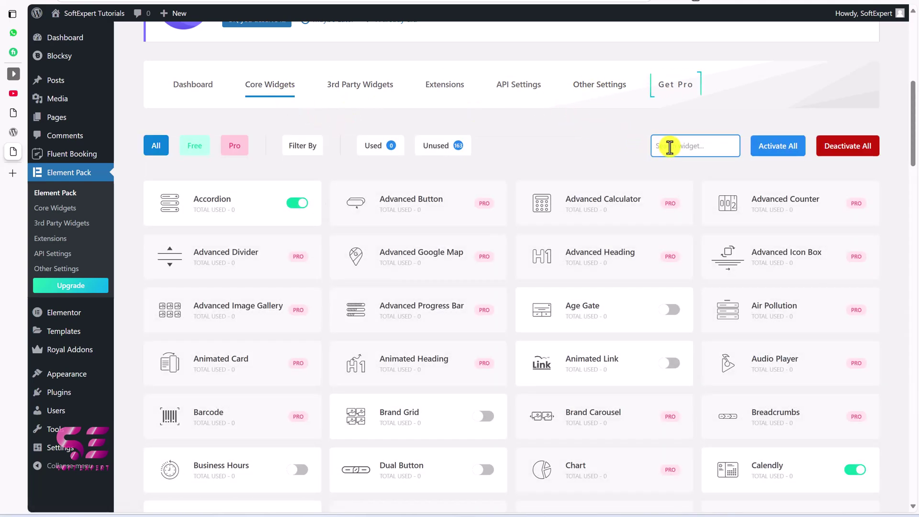
pyautogui.write('icon')
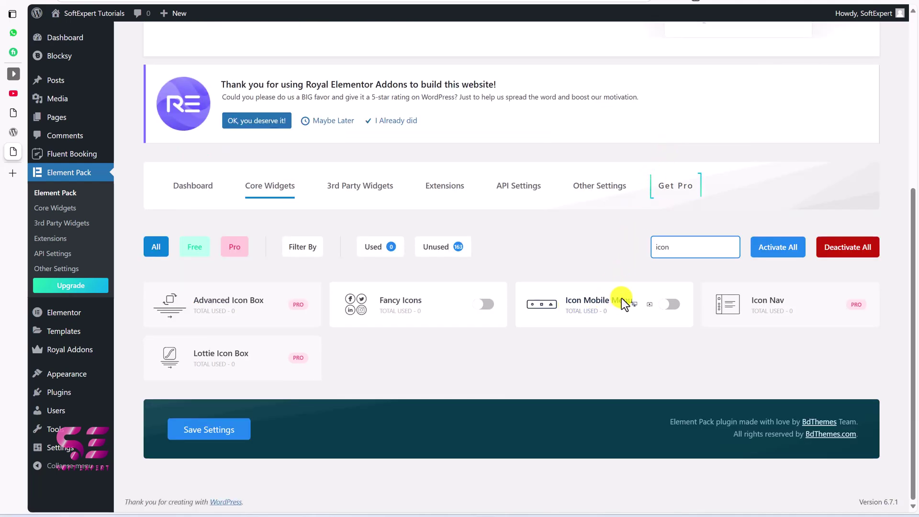
pyautogui.click(667, 302)
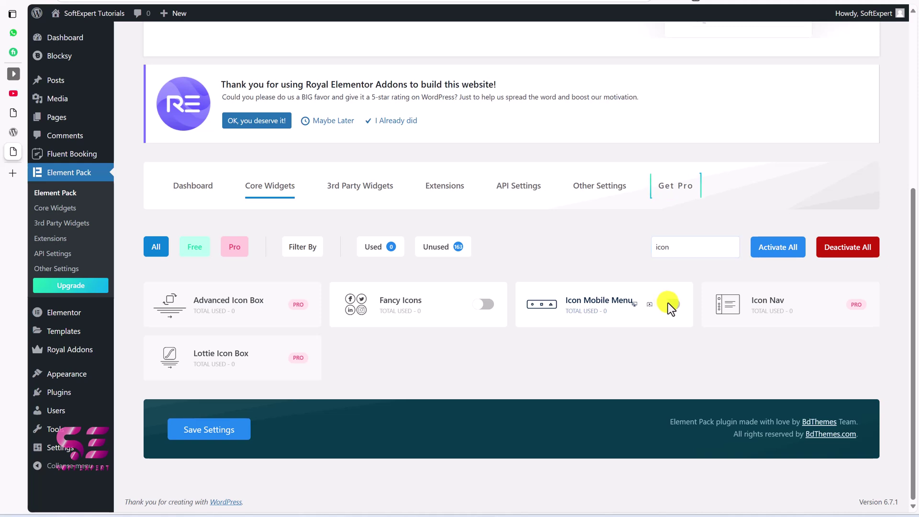
pyautogui.click(207, 431)
# From All Pages, open the Home page with Edit with Elementor
pyautogui.click(57, 118)
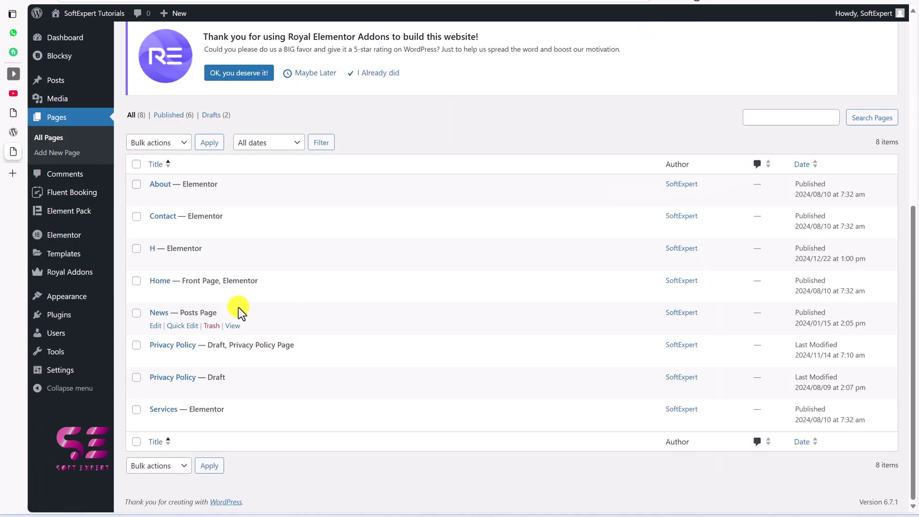
pyautogui.click(268, 294)
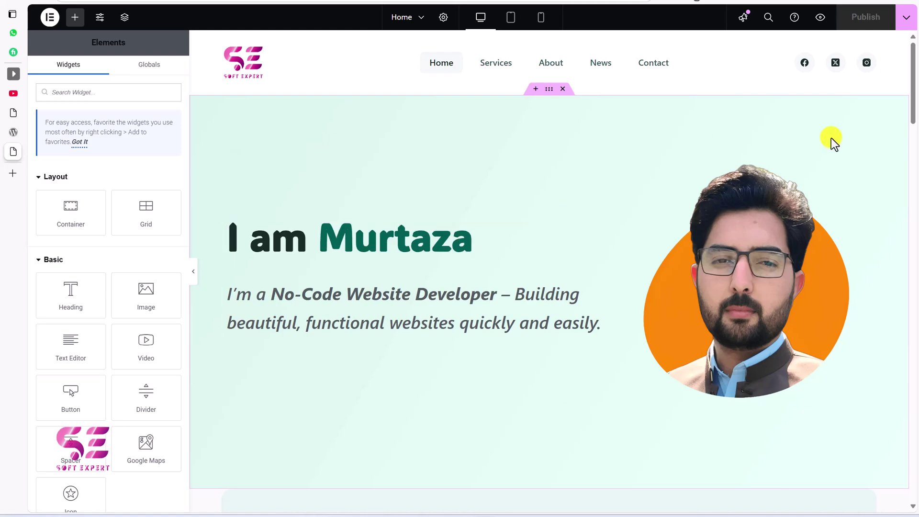
# Search 'icon' and drag the Icon Mobile Menu widget below the booking calendar
pyautogui.moveTo(911, 78); pyautogui.dragTo(898, 452)
pyautogui.scroll(-1, 590, 257)
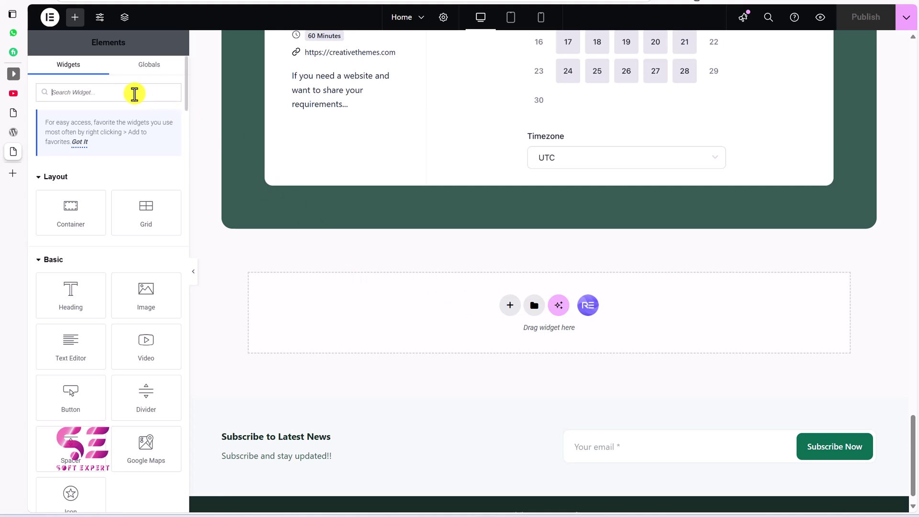
pyautogui.write('icon')
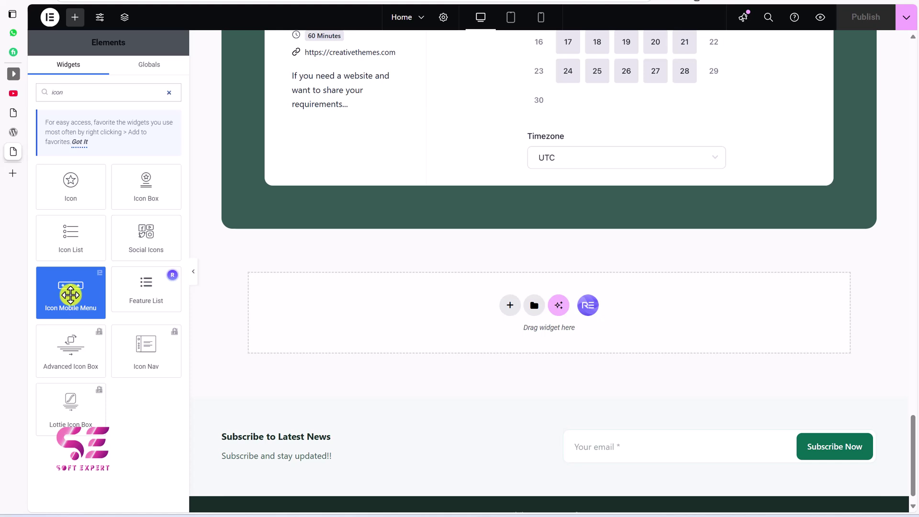
pyautogui.moveTo(77, 287); pyautogui.dragTo(292, 290)
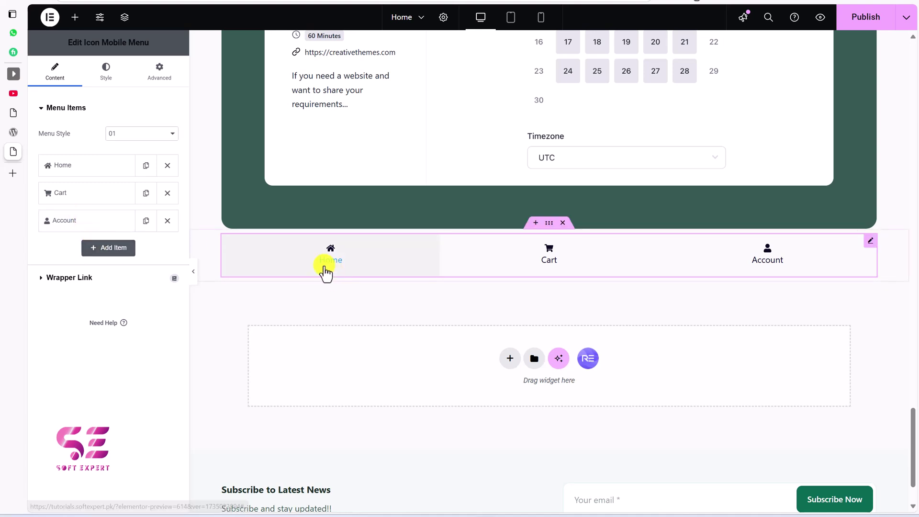
# Preview menu styles 03 and 04, then set Menu Style back to 02
pyautogui.click(134, 136)
pyautogui.click(122, 163)
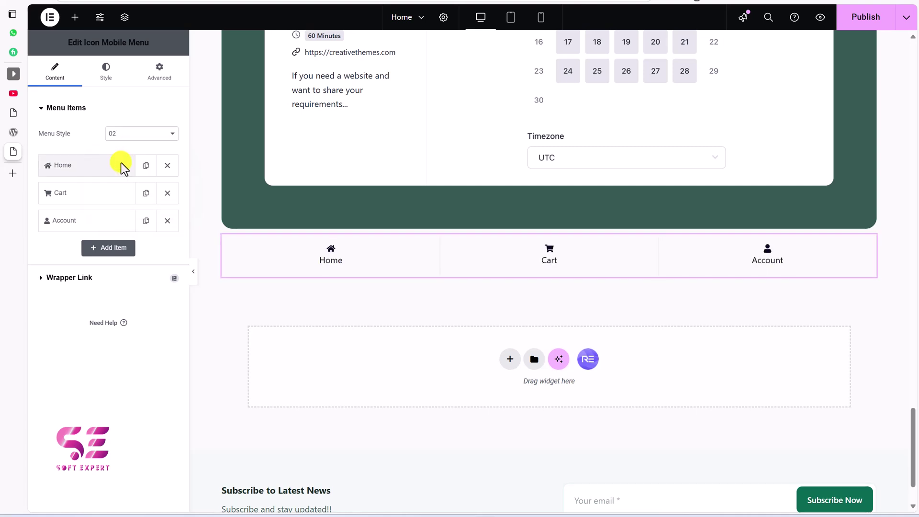
pyautogui.click(127, 140)
pyautogui.click(117, 172)
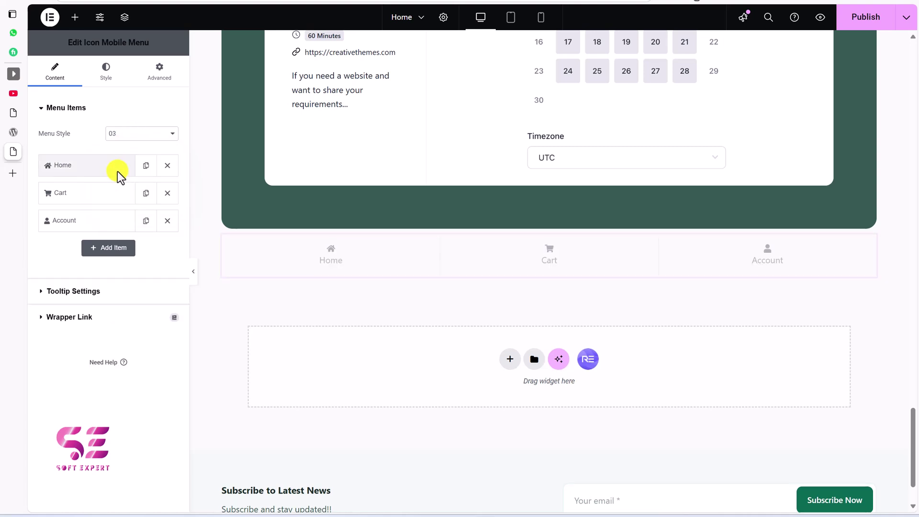
pyautogui.click(123, 139)
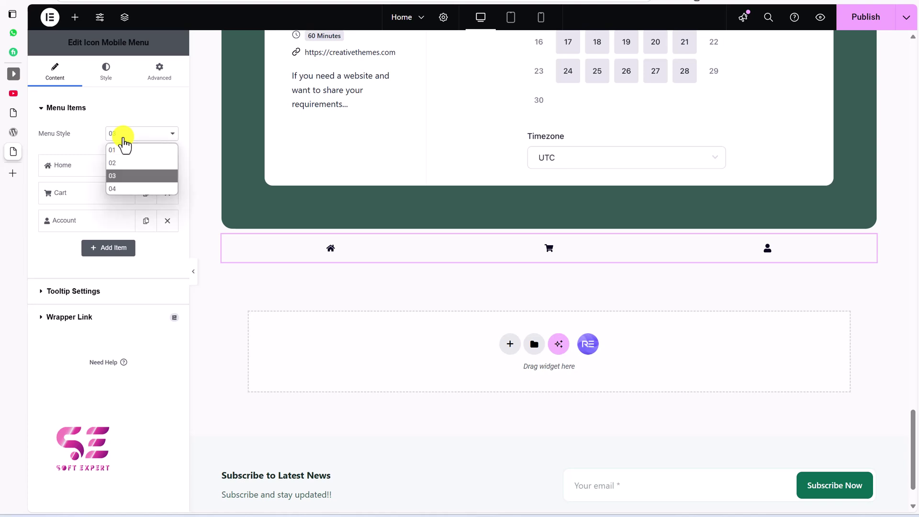
pyautogui.click(116, 188)
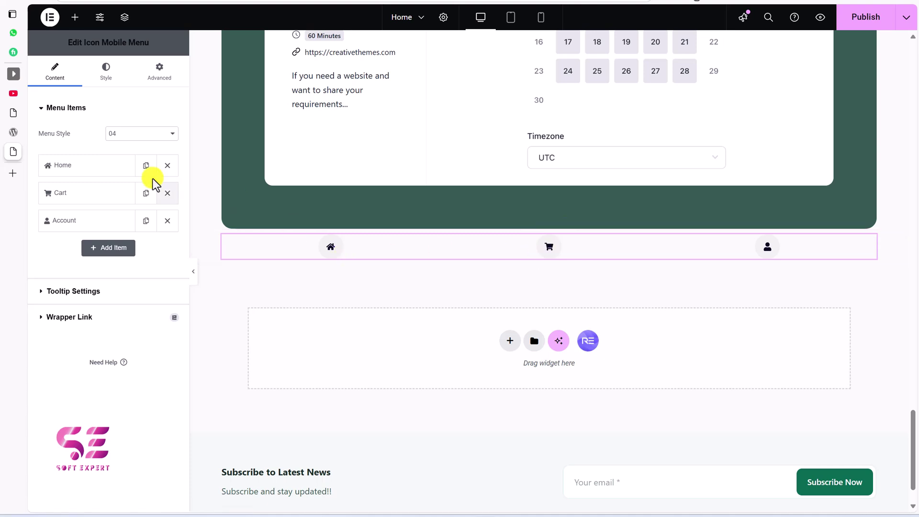
pyautogui.click(122, 139)
pyautogui.click(116, 160)
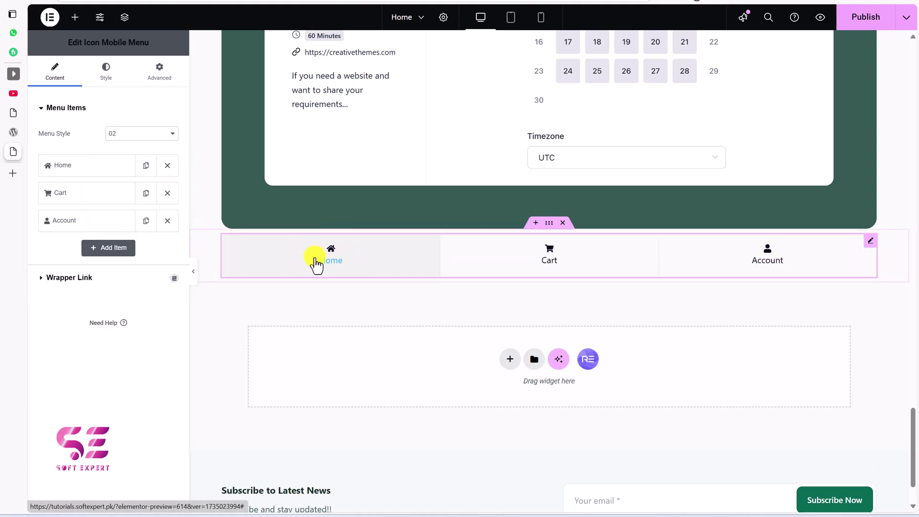
# Change the Home item's link from # to /, keeping its house icon
pyautogui.click(67, 171)
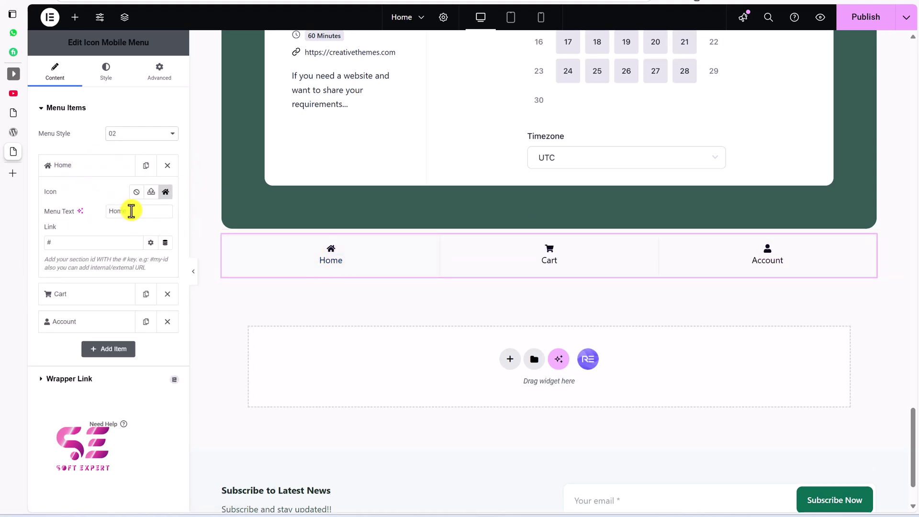
pyautogui.moveTo(105, 219); pyautogui.dragTo(101, 218)
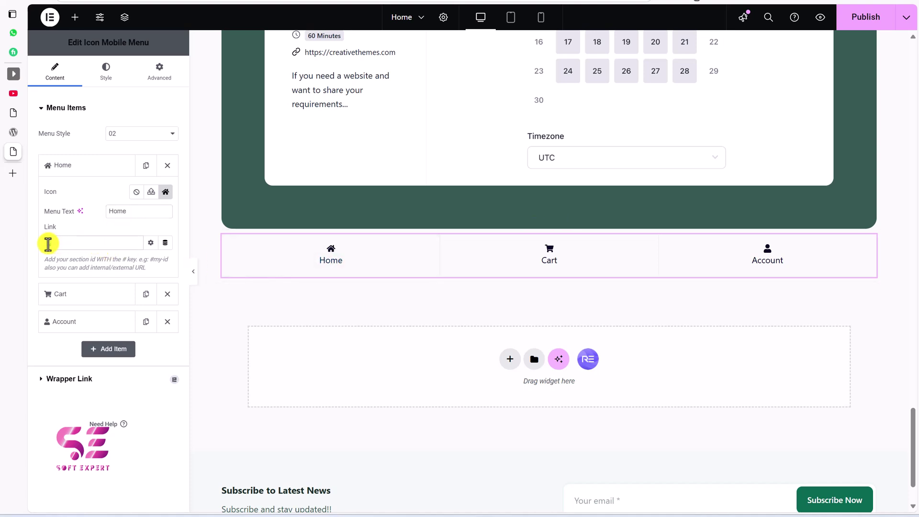
pyautogui.write('/')
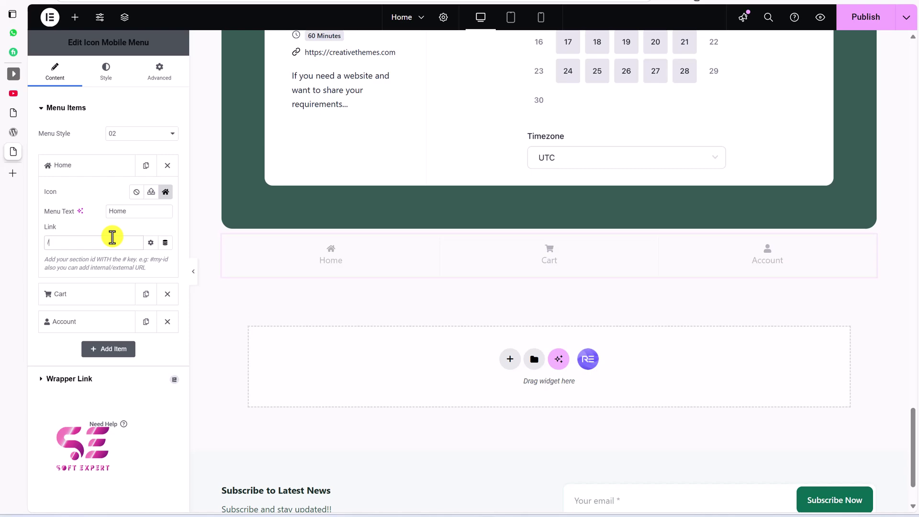
pyautogui.click(166, 192)
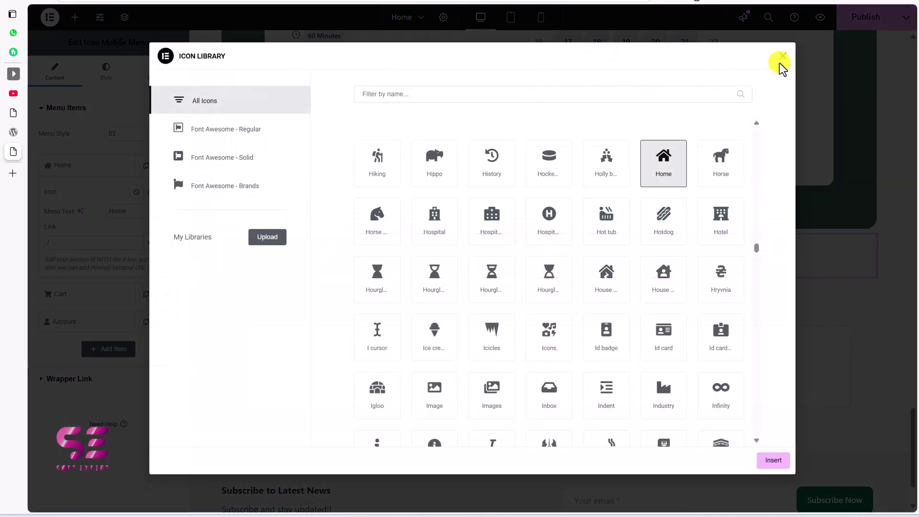
pyautogui.click(782, 57)
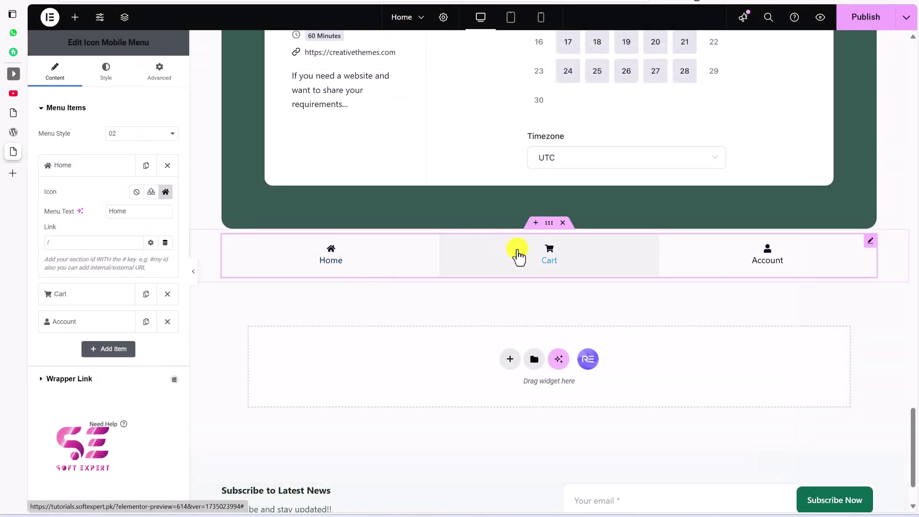
# Replace the Cart item's icon with the comment bubble icon from the icon library
pyautogui.click(98, 295)
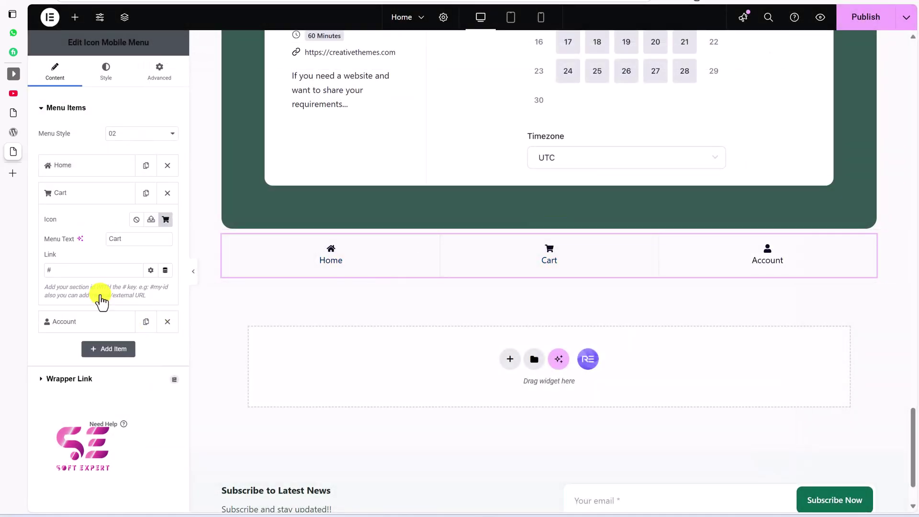
pyautogui.click(166, 221)
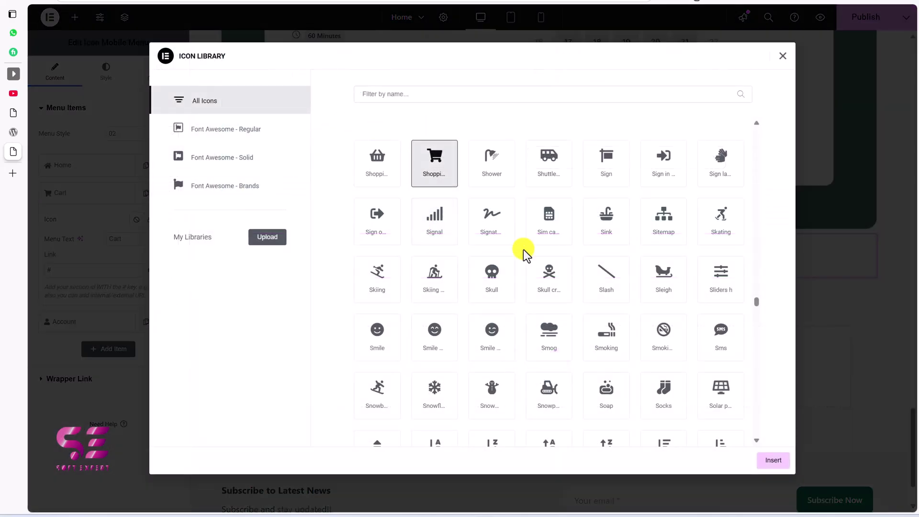
pyautogui.scroll(-2, 525, 254)
pyautogui.scroll(-2, 637, 268)
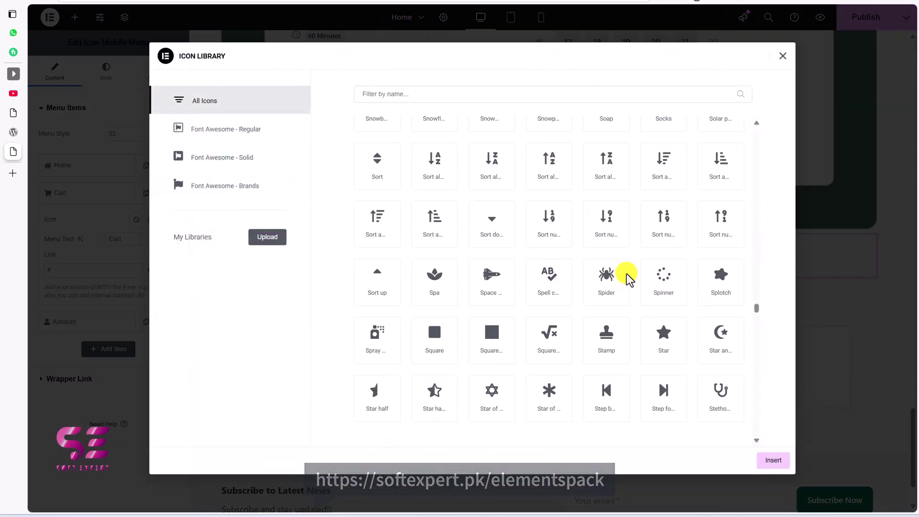
pyautogui.click(464, 89)
pyautogui.write('comm')
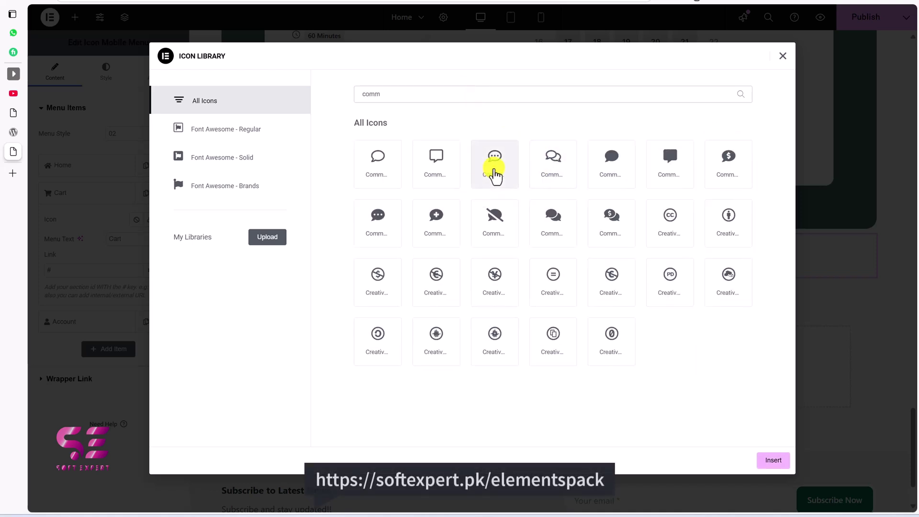
pyautogui.click(494, 170)
pyautogui.click(768, 461)
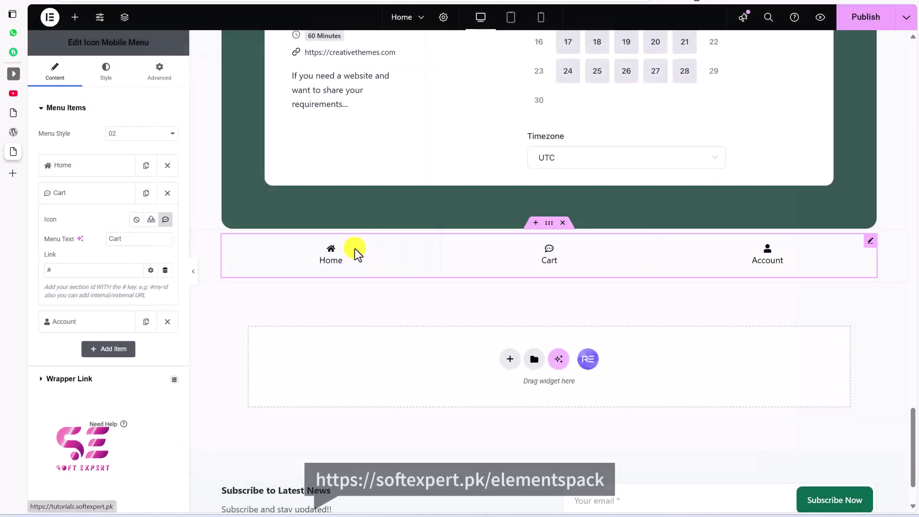
# Rename the second item to Contact and change its link from # to /contact
pyautogui.moveTo(137, 238); pyautogui.dragTo(104, 242)
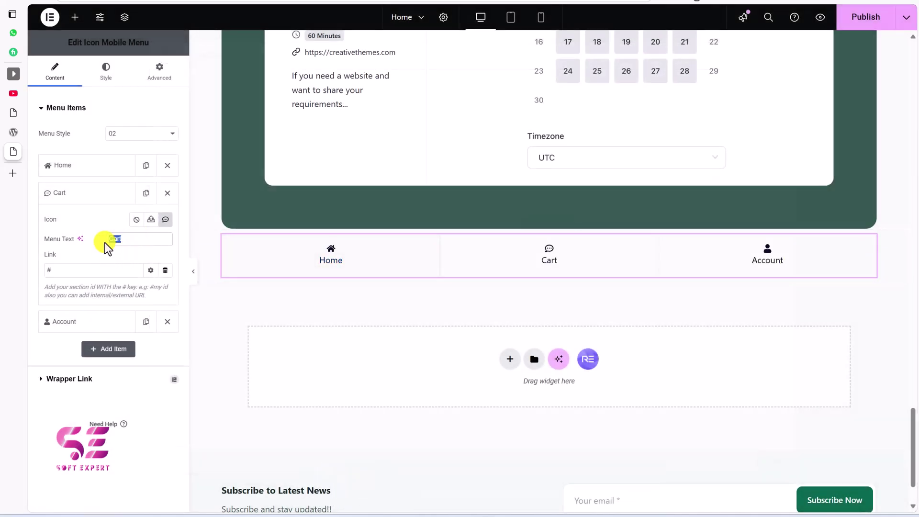
pyautogui.write('Contact')
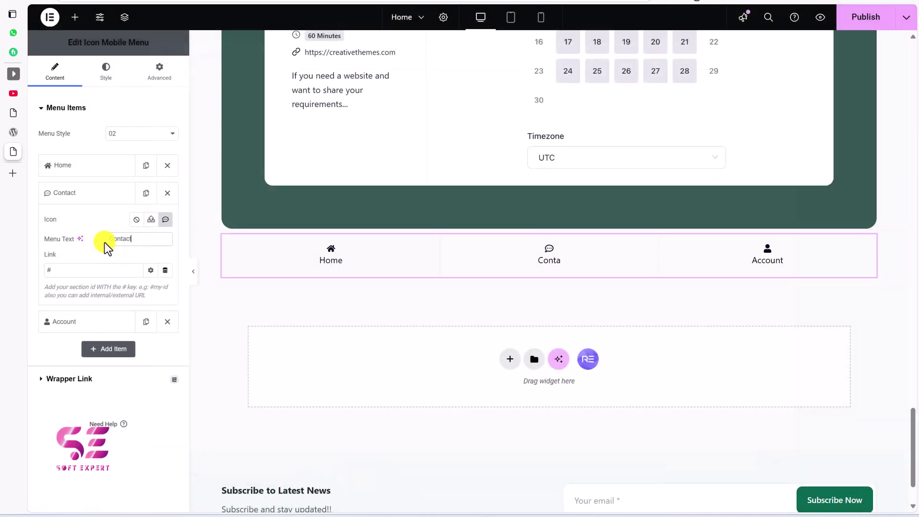
pyautogui.click(60, 270)
pyautogui.press('BackSpace')
pyautogui.write('/')
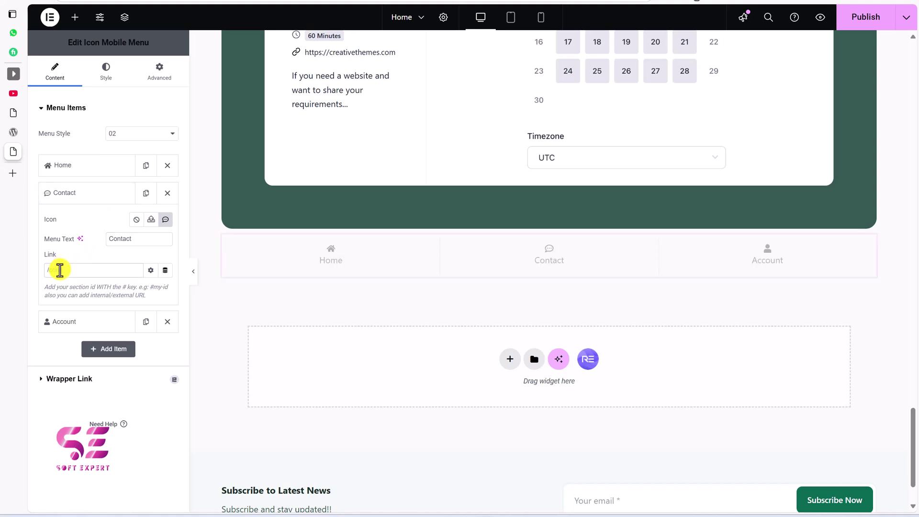
pyautogui.write('contact')
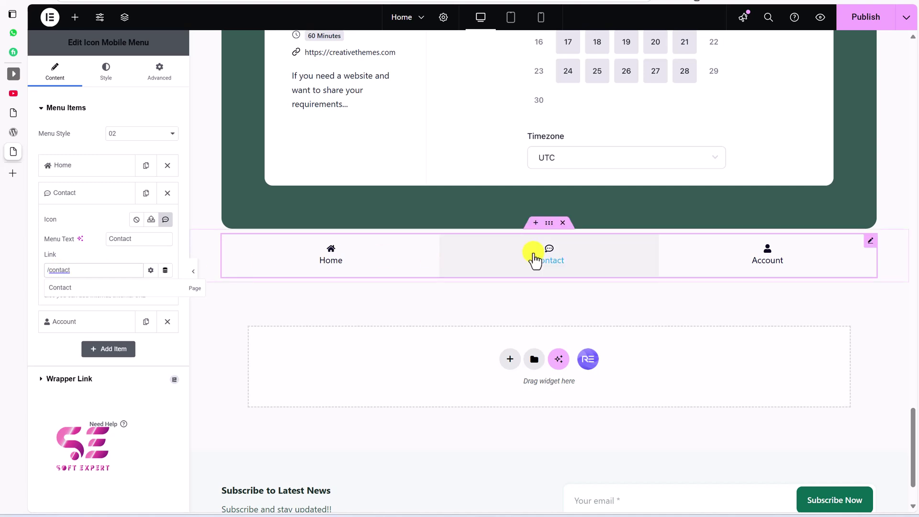
# Duplicate the Account menu item to create a fourth item
pyautogui.click(97, 193)
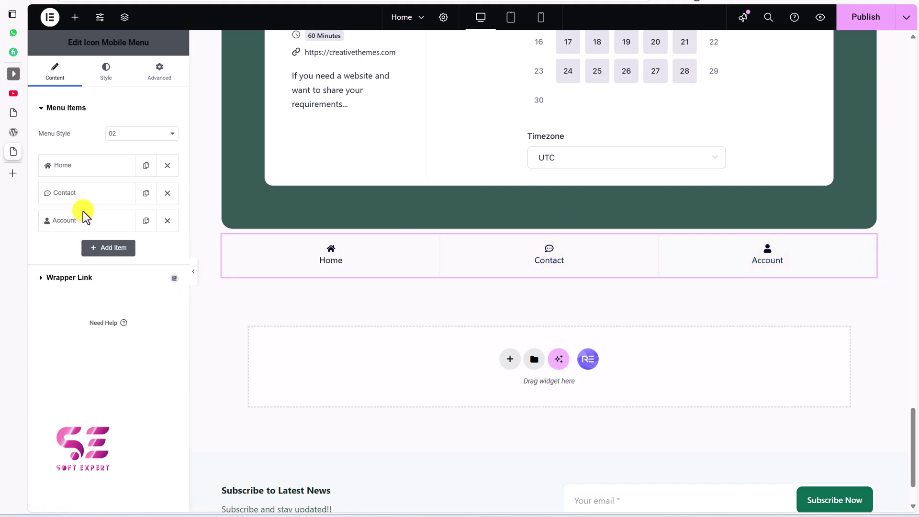
pyautogui.click(79, 222)
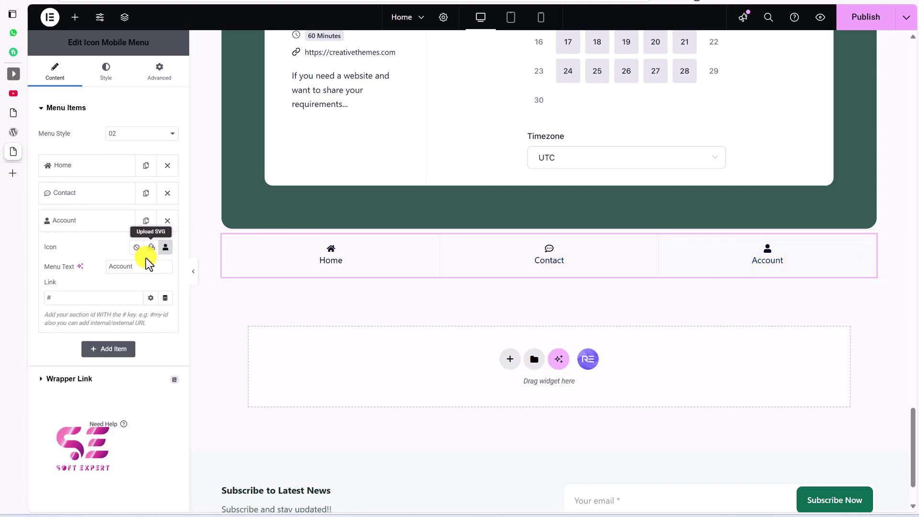
pyautogui.click(103, 223)
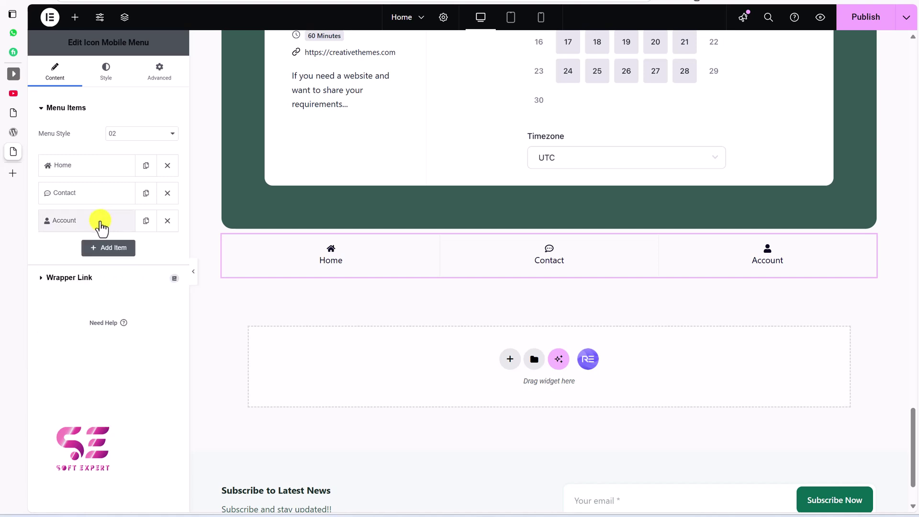
pyautogui.click(144, 221)
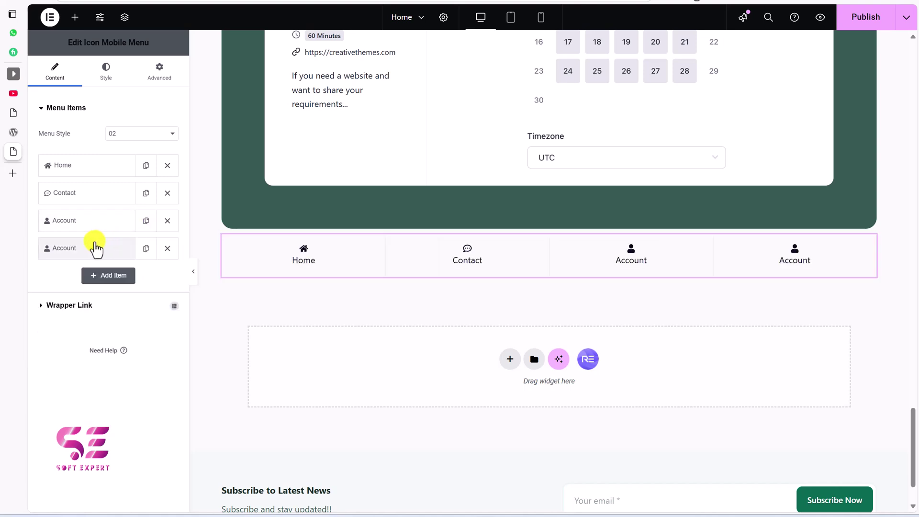
pyautogui.click(95, 247)
# Give the fourth item the YouTube icon, found by searching 'you'
pyautogui.click(165, 275)
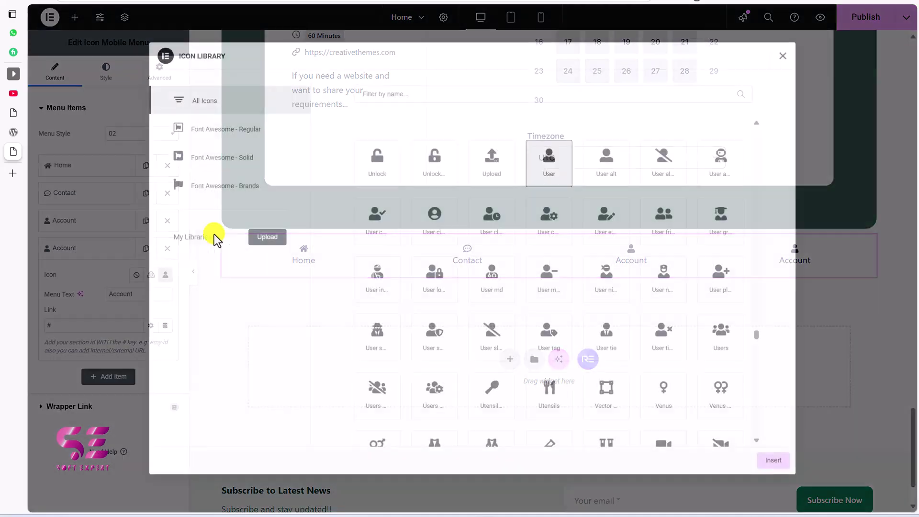
pyautogui.click(456, 88)
pyautogui.write('you')
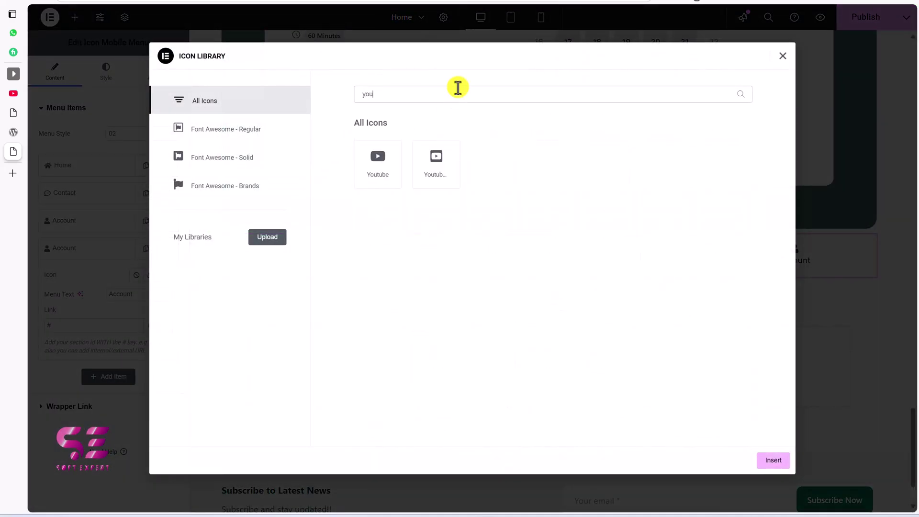
pyautogui.click(389, 159)
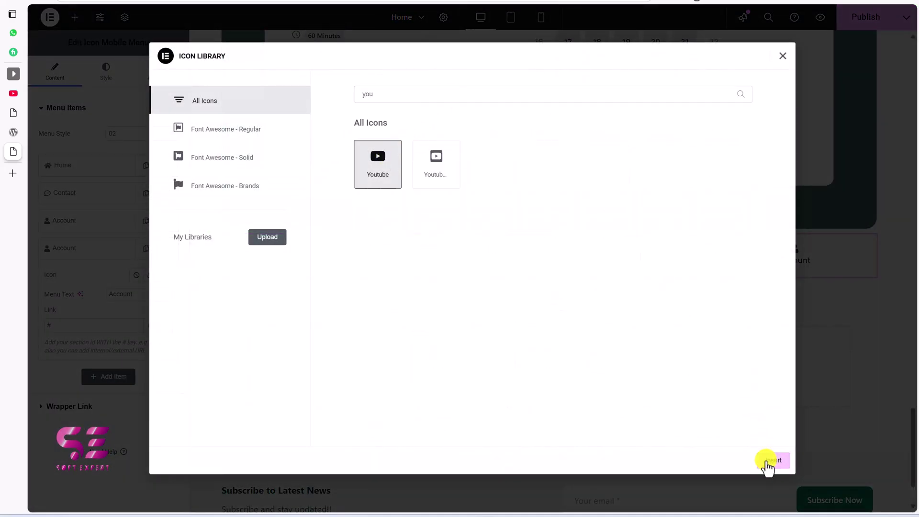
pyautogui.click(766, 460)
# Label the fourth item Youtube and set its link to #
pyautogui.moveTo(135, 293); pyautogui.dragTo(62, 302)
pyautogui.write('Yo')
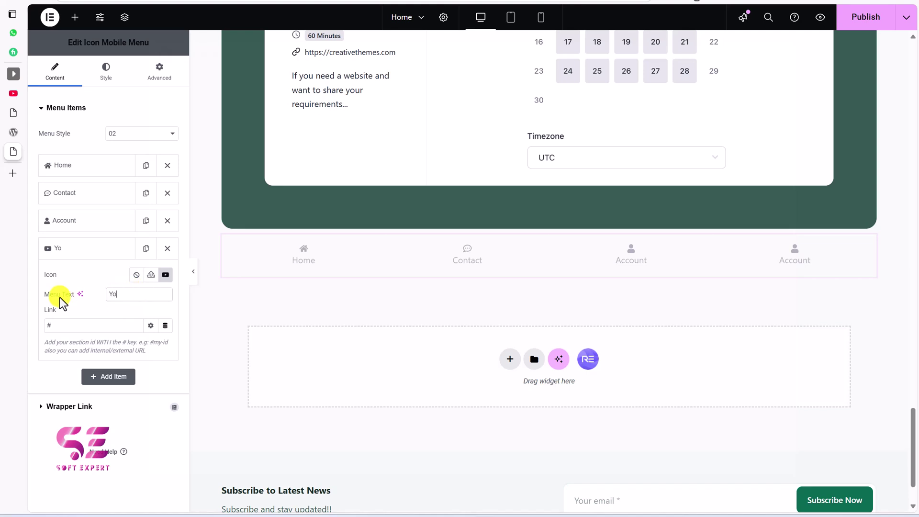
pyautogui.write('utube')
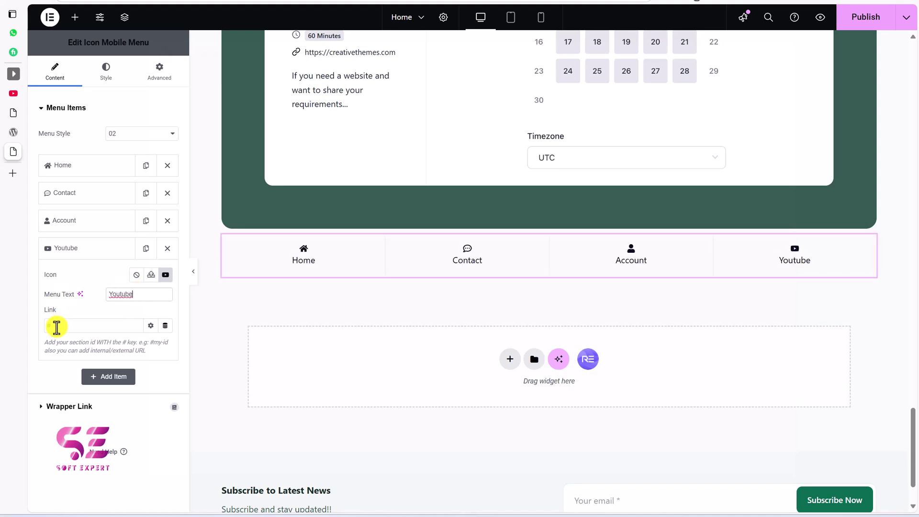
pyautogui.click(51, 327)
pyautogui.write('#')
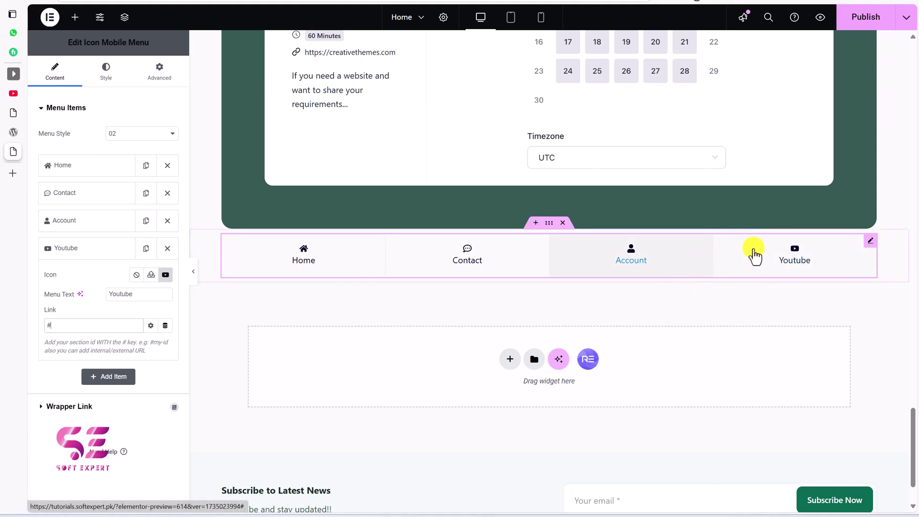
# Set the menu items' background to Classic with Theme Palette Color 1 green
pyautogui.click(108, 73)
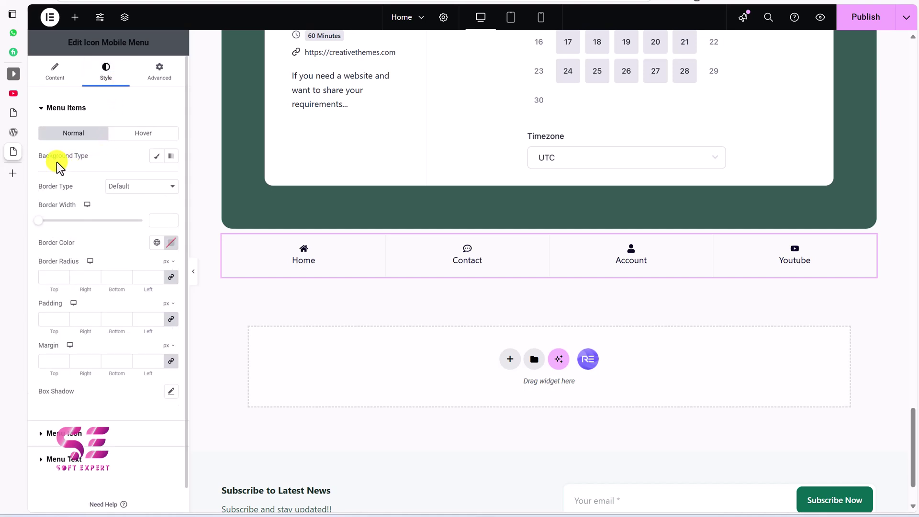
pyautogui.click(153, 160)
pyautogui.click(156, 179)
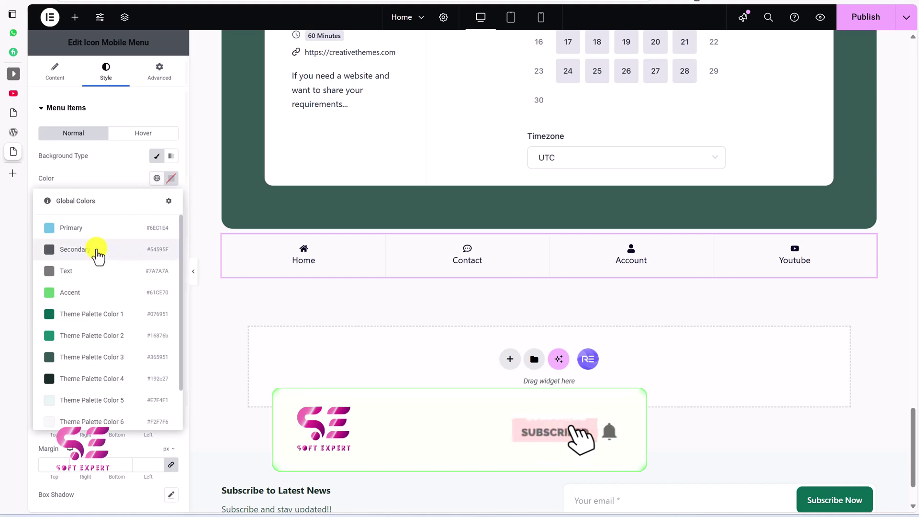
pyautogui.click(62, 315)
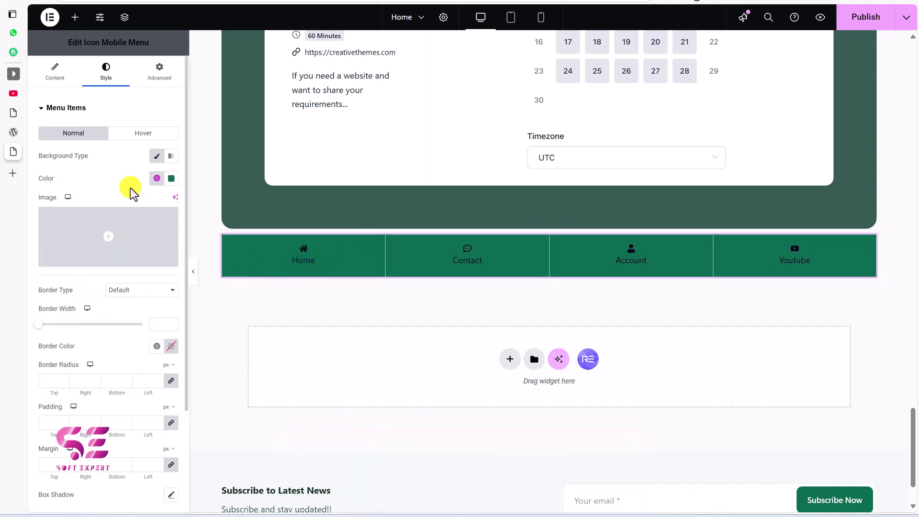
# Try a padding of 55 on the menu items, then clear it again
pyautogui.scroll(-3, 115, 366)
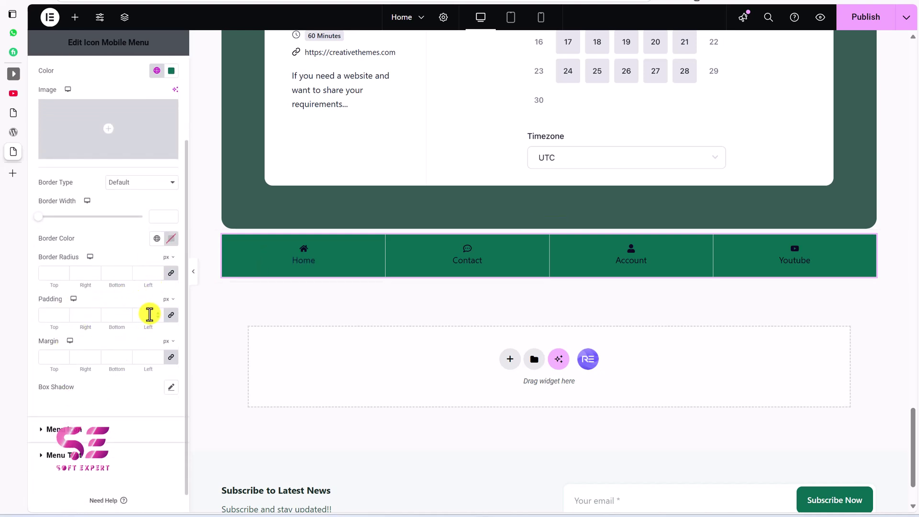
pyautogui.click(149, 315)
pyautogui.write('55')
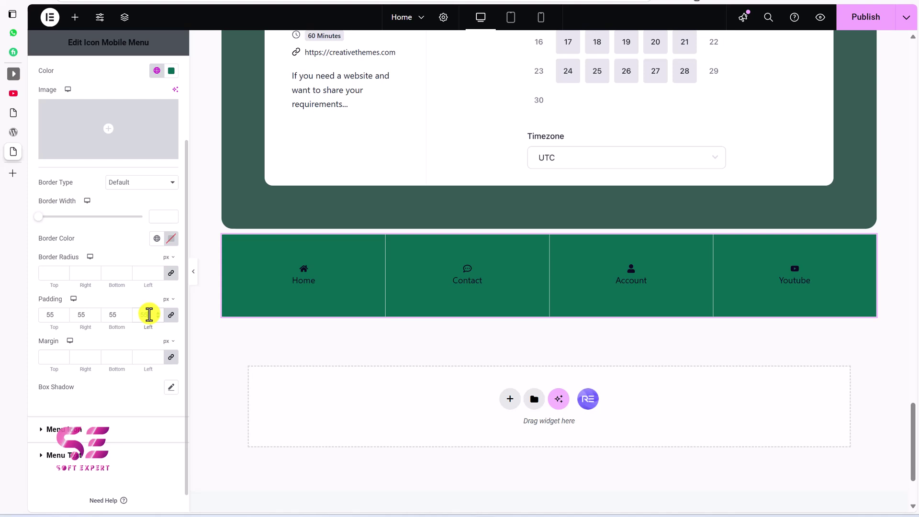
pyautogui.press('BackSpace')
pyautogui.press('BackSpace')
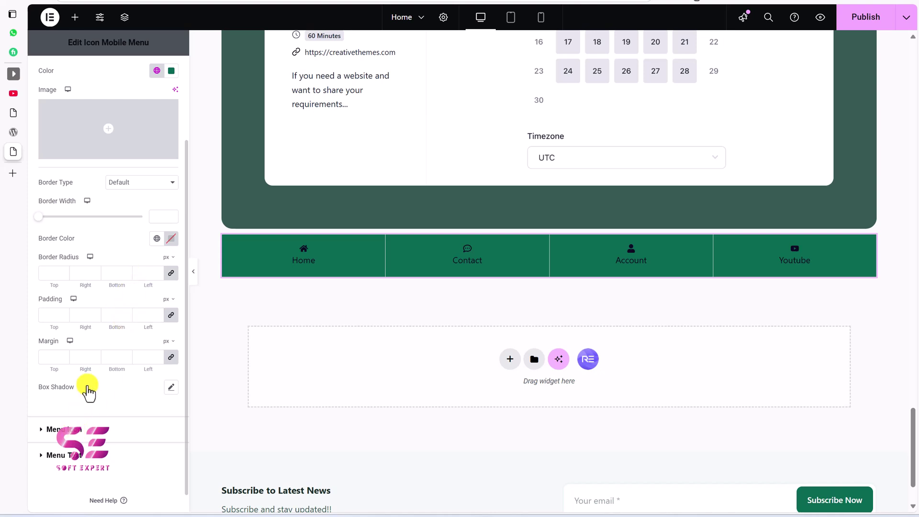
pyautogui.click(62, 429)
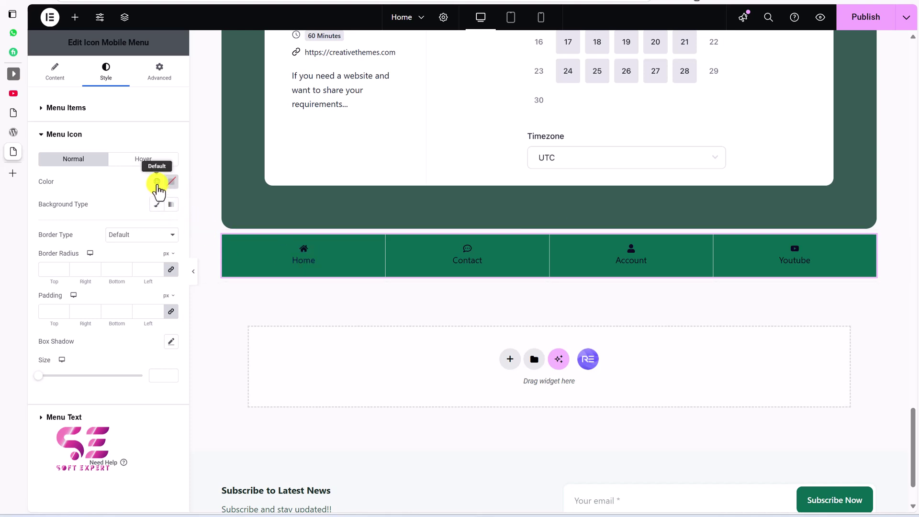
# Make the menu icons Theme Palette Color 8 white at size 25
pyautogui.click(157, 182)
pyautogui.scroll(-2, 91, 396)
pyautogui.click(84, 417)
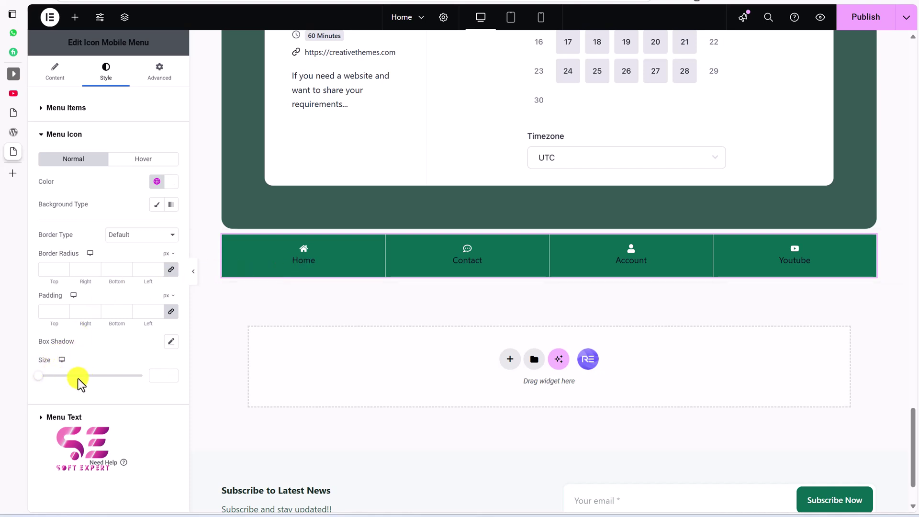
pyautogui.moveTo(41, 378); pyautogui.dragTo(64, 377)
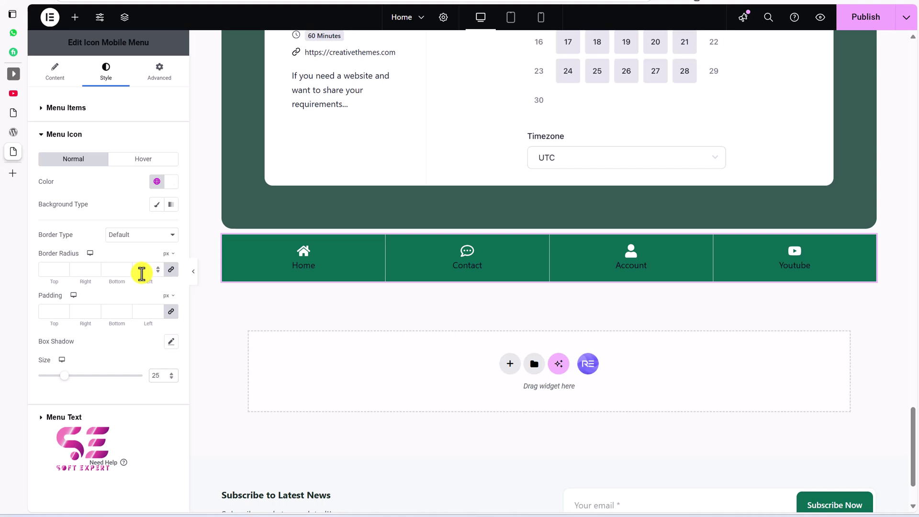
# Give the icons a Classic Theme Palette Color 5 background and a dark icon colour
pyautogui.click(158, 205)
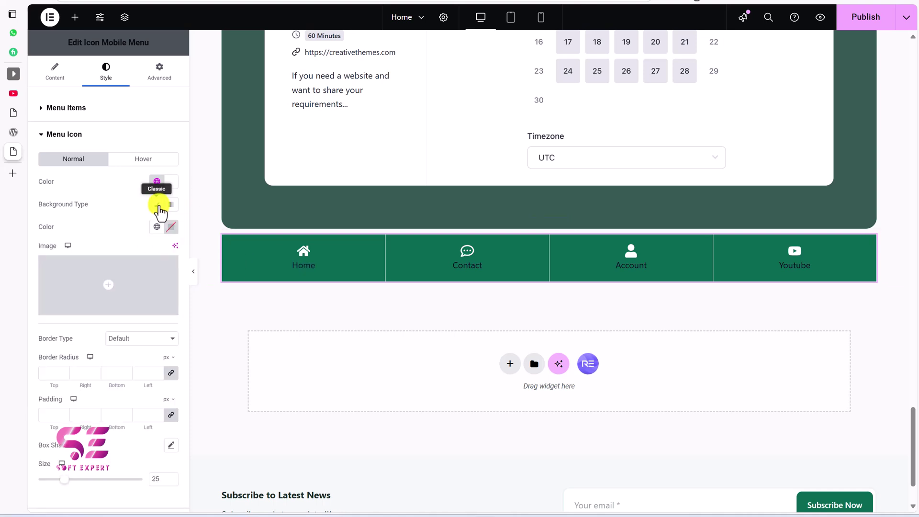
pyautogui.click(157, 226)
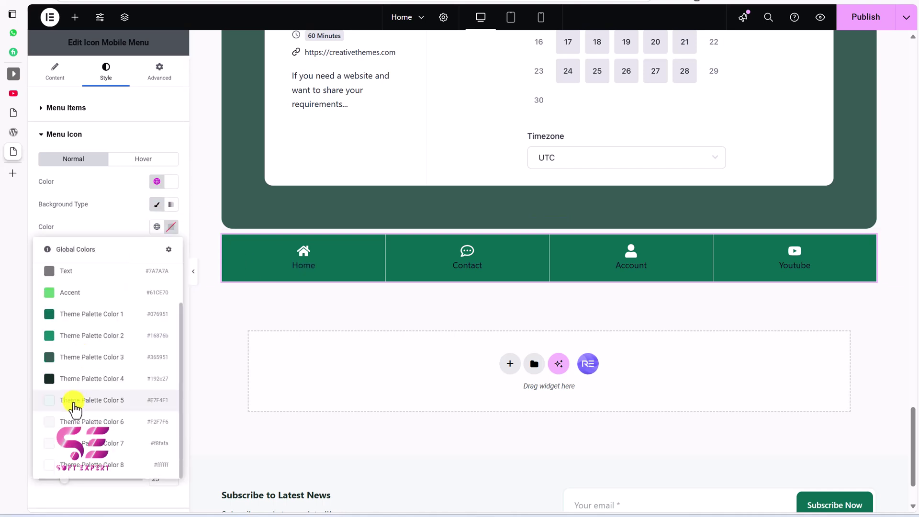
pyautogui.click(74, 402)
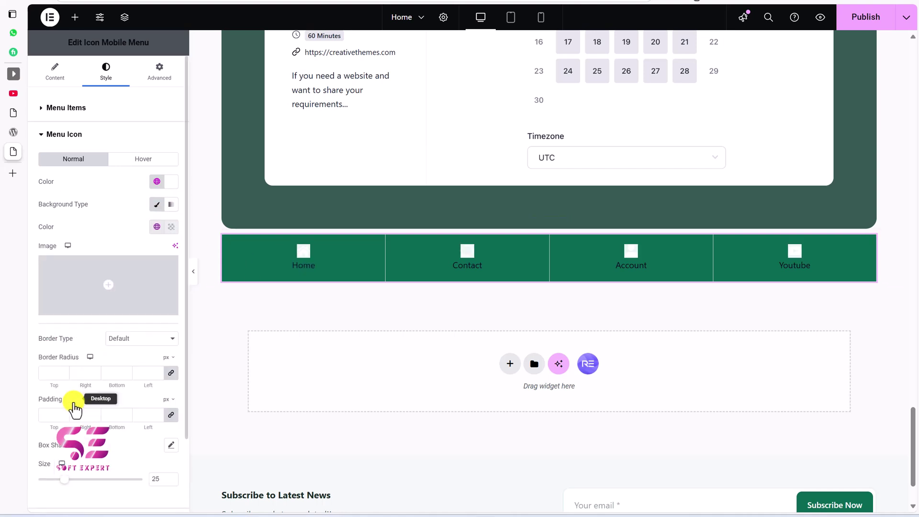
pyautogui.click(160, 182)
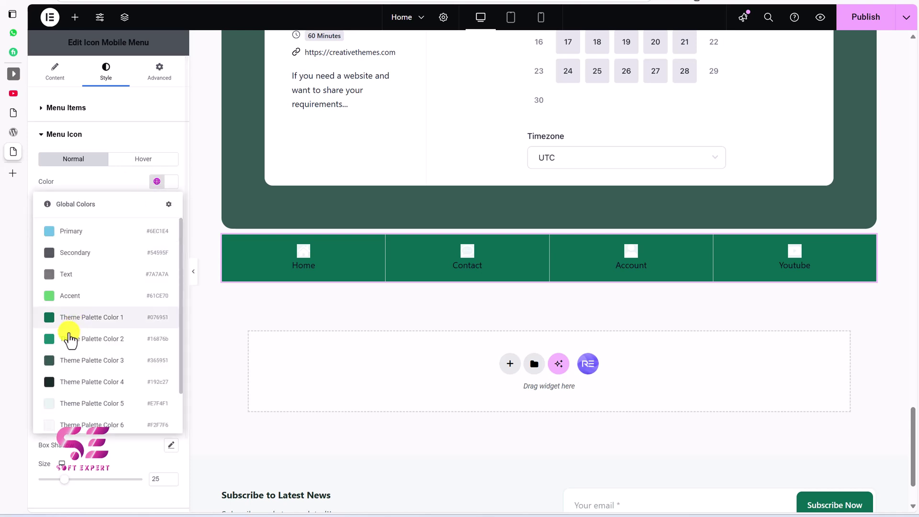
pyautogui.click(102, 266)
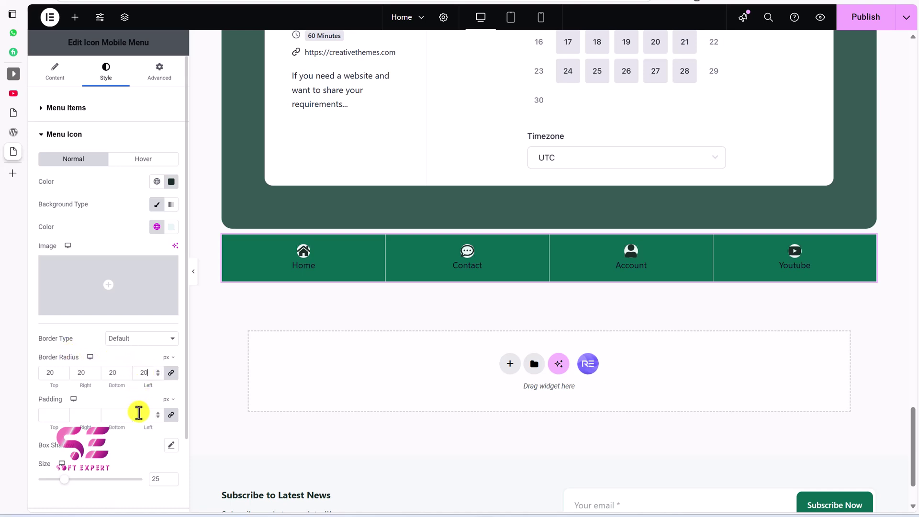
# Set the menu icon padding to 10
pyautogui.write('20')
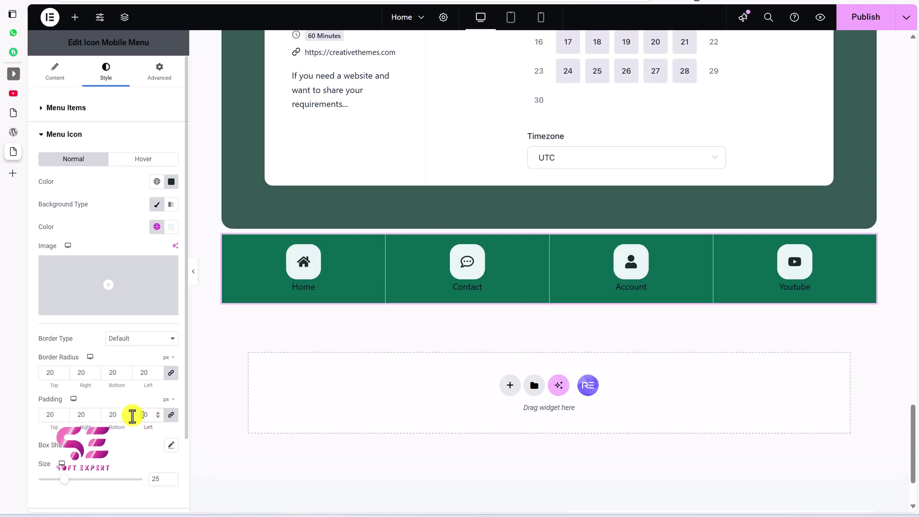
pyautogui.press('BackSpace')
pyautogui.press('BackSpace')
pyautogui.write('10')
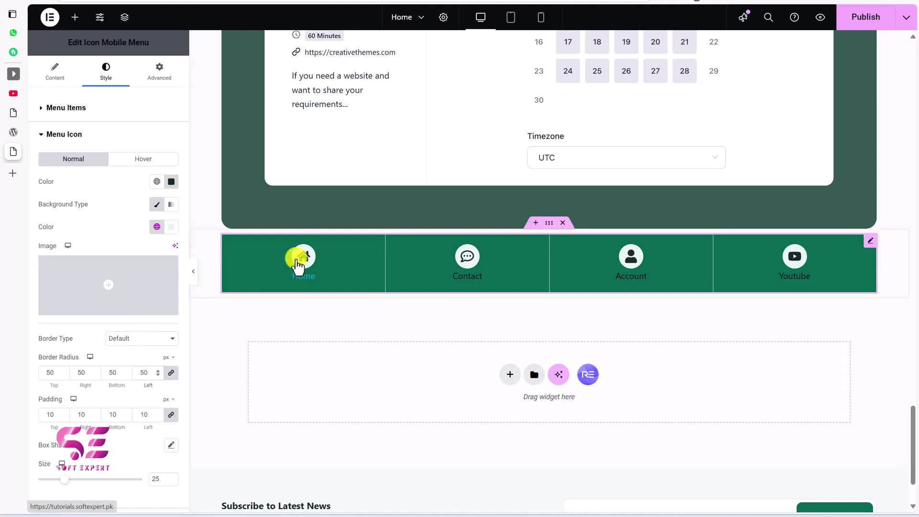
pyautogui.scroll(-2, 158, 335)
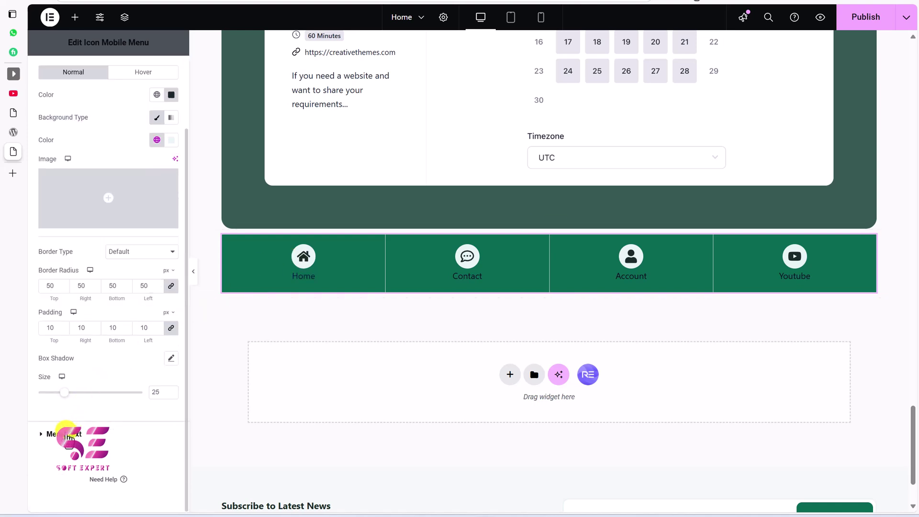
# Set the menu text colour to the Text palette colour
pyautogui.click(67, 434)
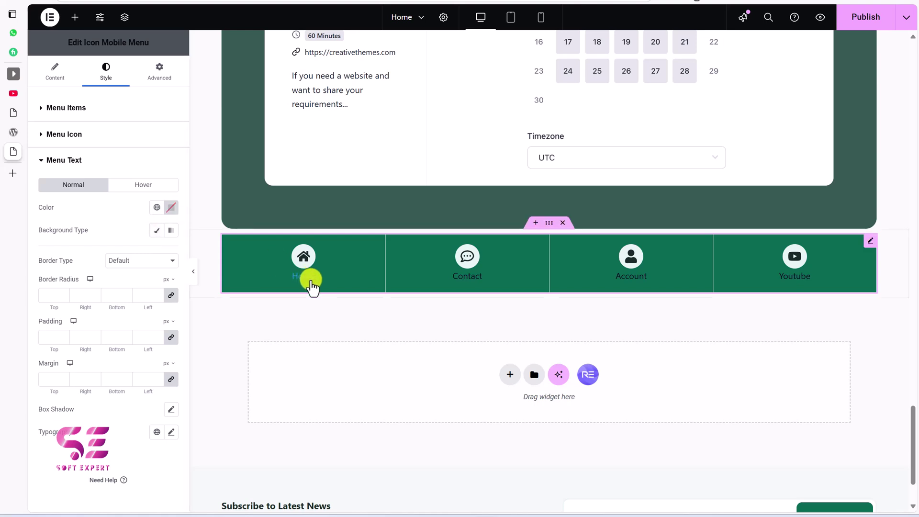
pyautogui.click(157, 209)
pyautogui.click(94, 305)
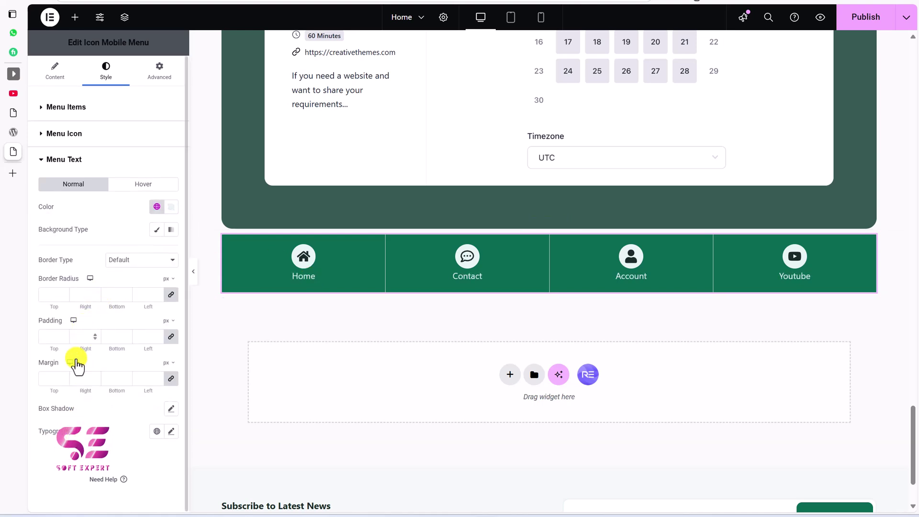
# Change the menu labels' font family to Allerta Stencil
pyautogui.click(171, 433)
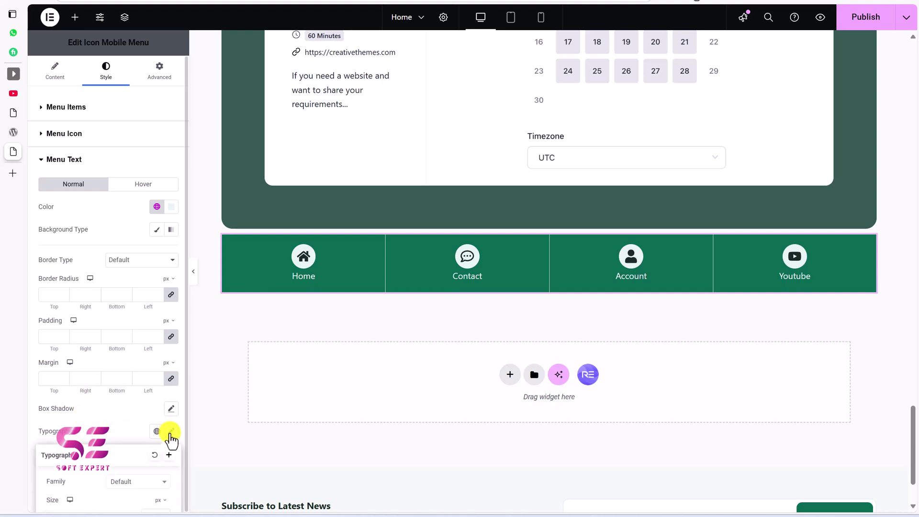
pyautogui.scroll(-5, 144, 397)
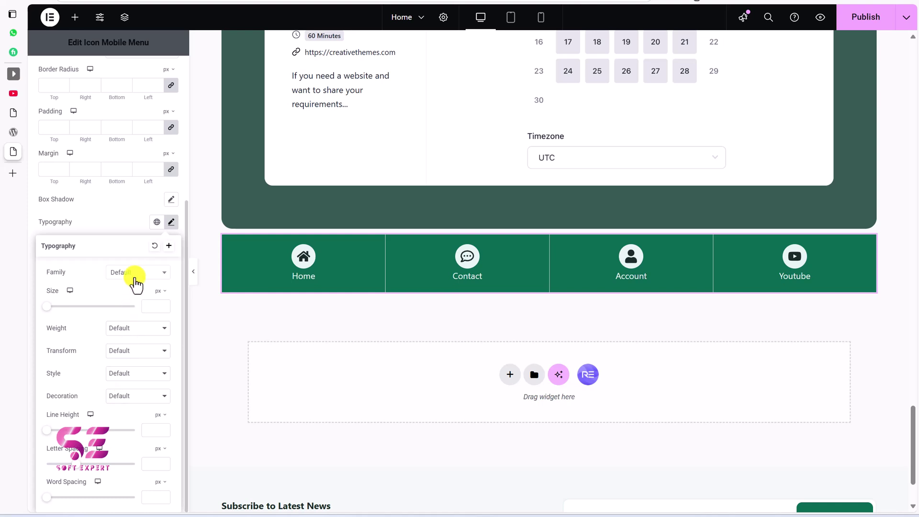
pyautogui.click(138, 272)
pyautogui.scroll(-5, 127, 354)
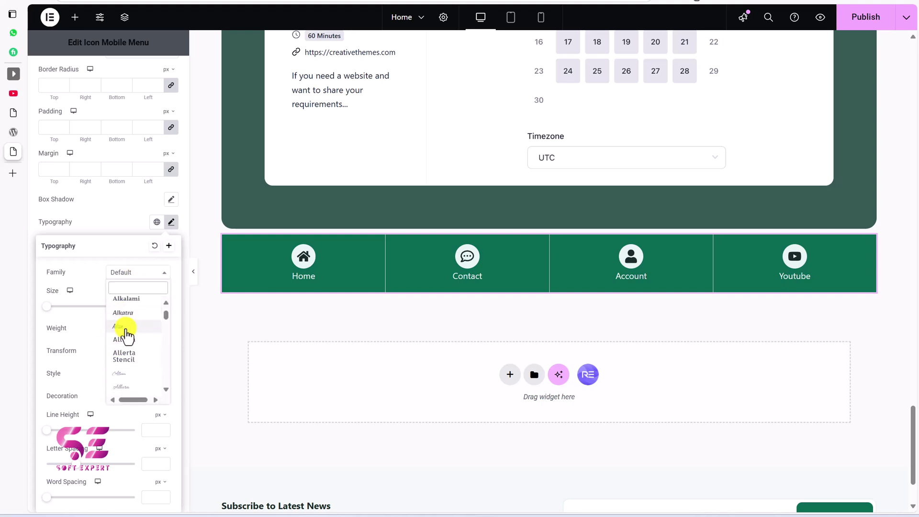
pyautogui.click(125, 356)
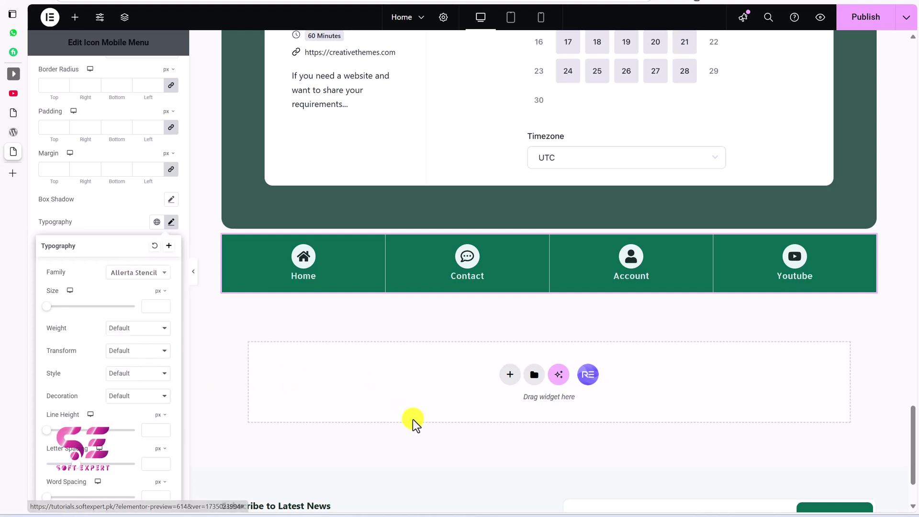
pyautogui.click(309, 290)
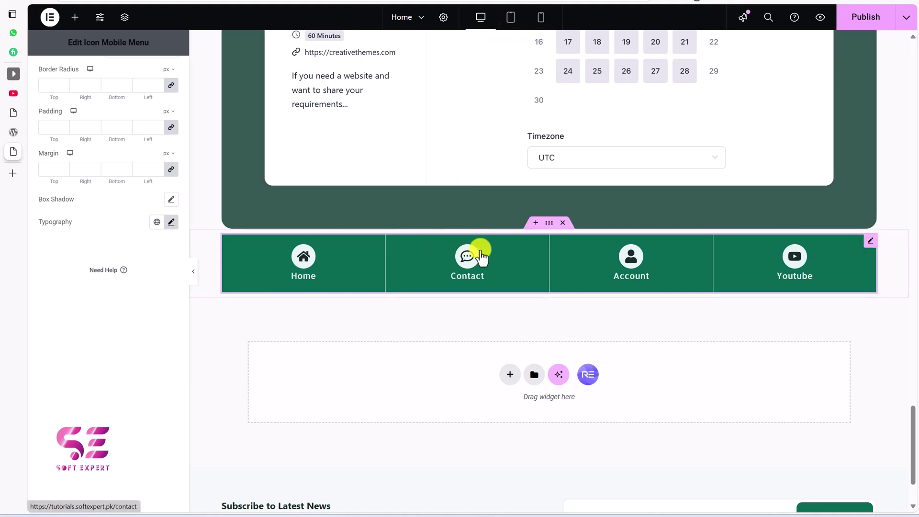
# Turn on Hide On Desktop for the menu container and switch to Mobile Portrait preview
pyautogui.click(549, 224)
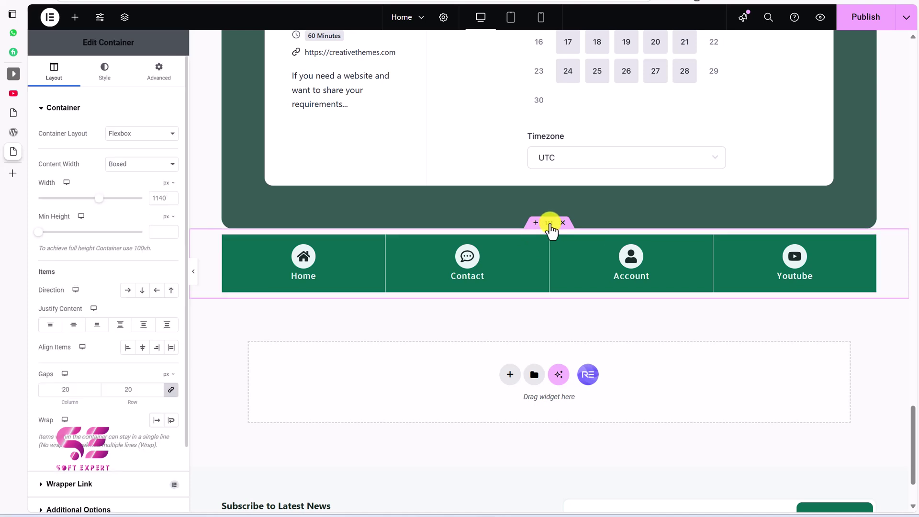
pyautogui.click(160, 77)
pyautogui.scroll(-5, 67, 357)
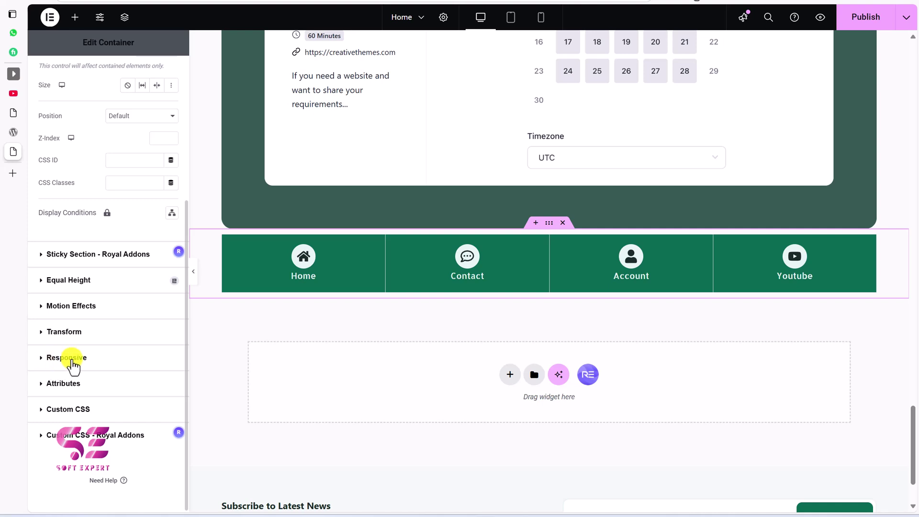
pyautogui.click(74, 359)
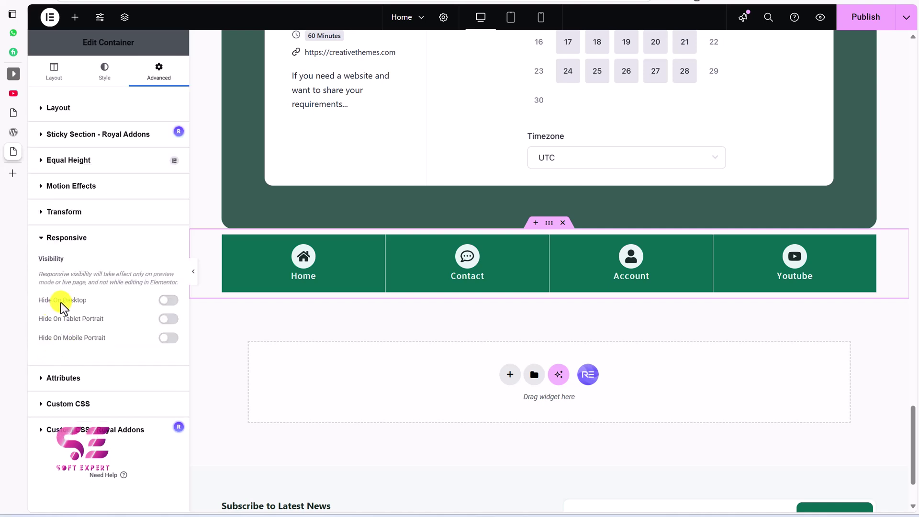
pyautogui.click(168, 301)
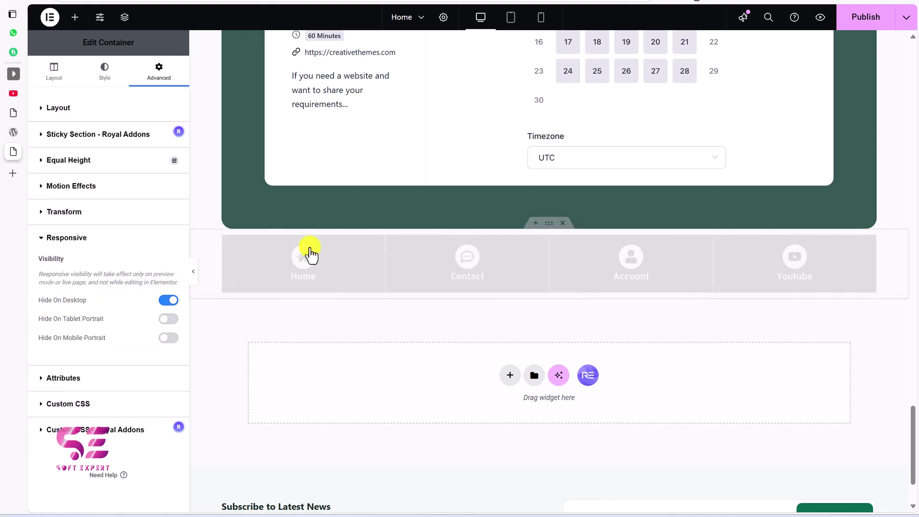
pyautogui.click(543, 18)
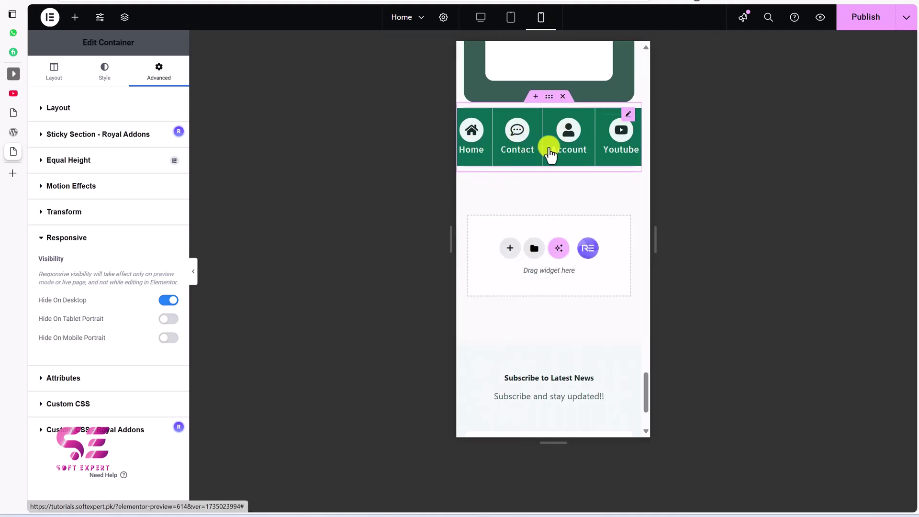
# Reduce the menu icon size from 25 to 18 in the mobile layout
pyautogui.click(624, 126)
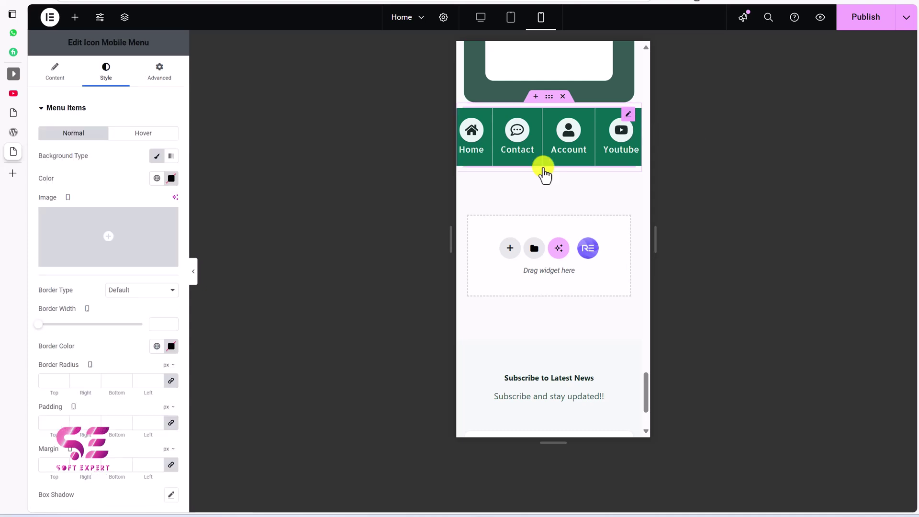
pyautogui.scroll(-3, 115, 403)
pyautogui.click(84, 416)
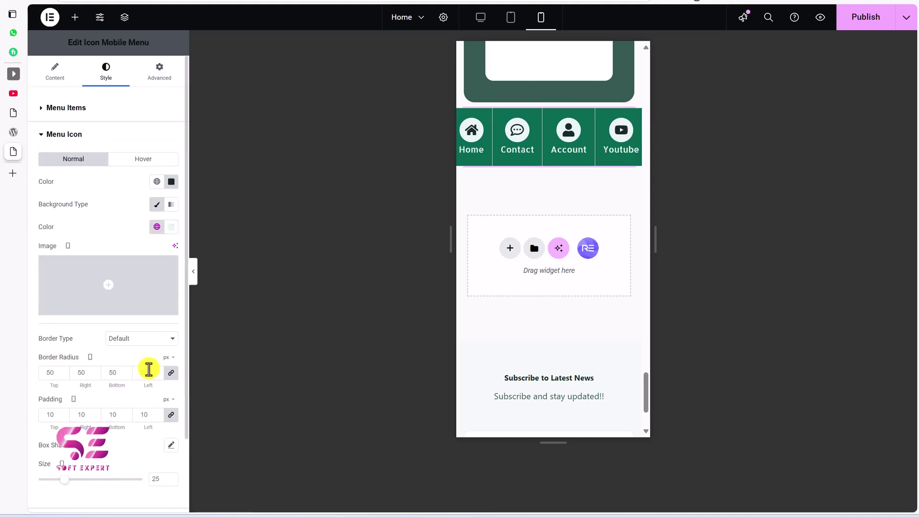
pyautogui.scroll(-2, 148, 383)
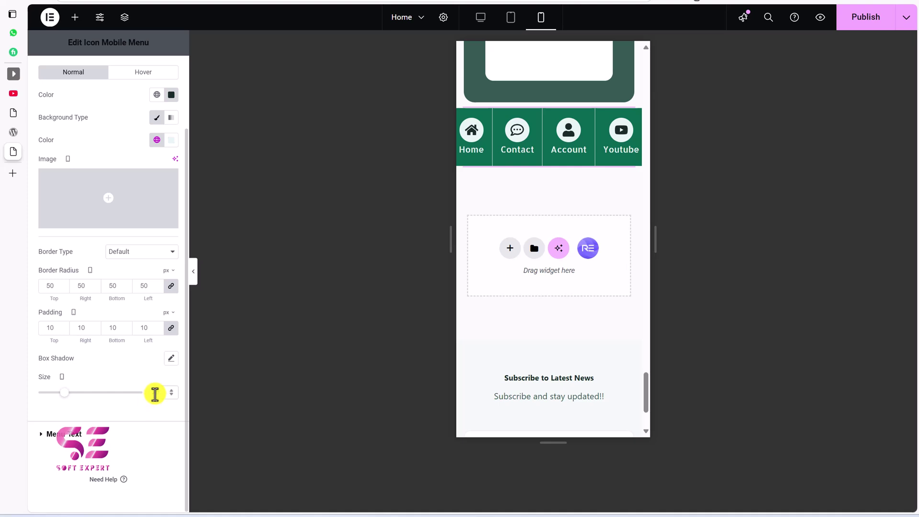
pyautogui.click(154, 394)
pyautogui.click(171, 396)
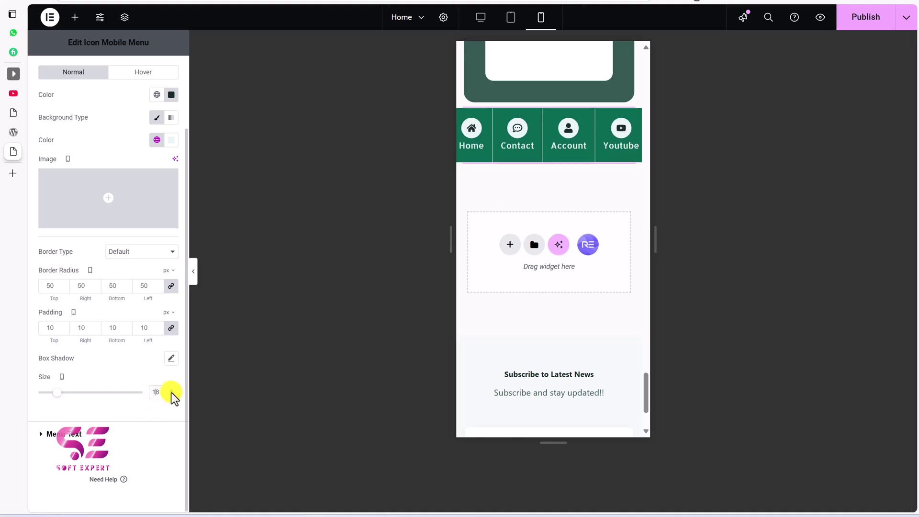
pyautogui.click(110, 432)
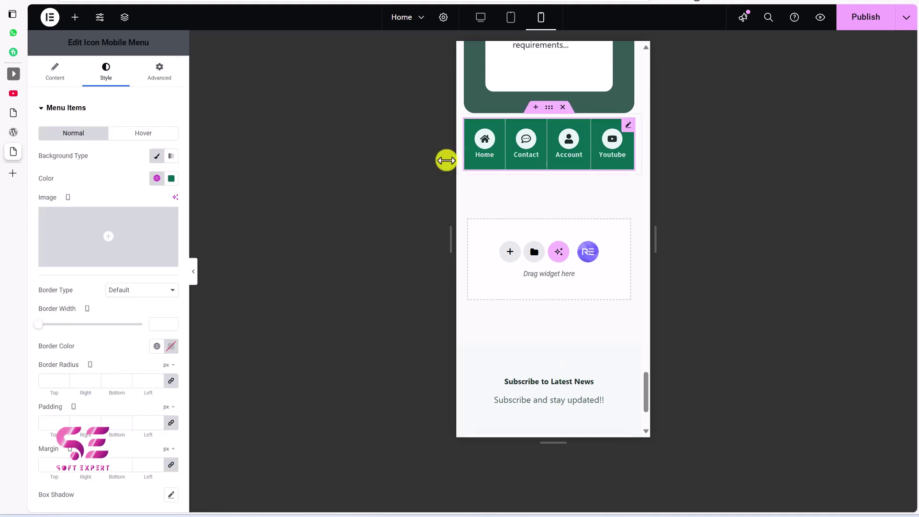
pyautogui.scroll(2, 547, 153)
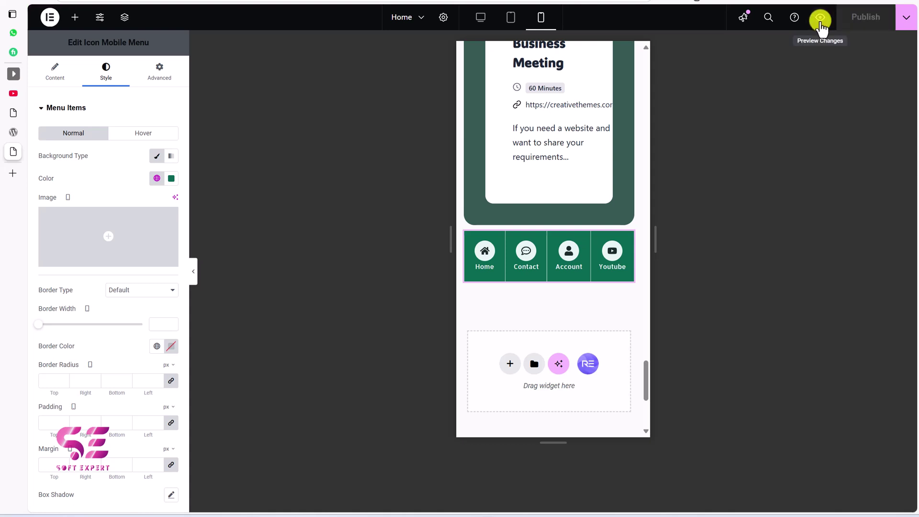
# Preview the live homepage, scroll to the footer and inspect it in DevTools device mode
pyautogui.click(820, 22)
pyautogui.scroll(-15, 894, 315)
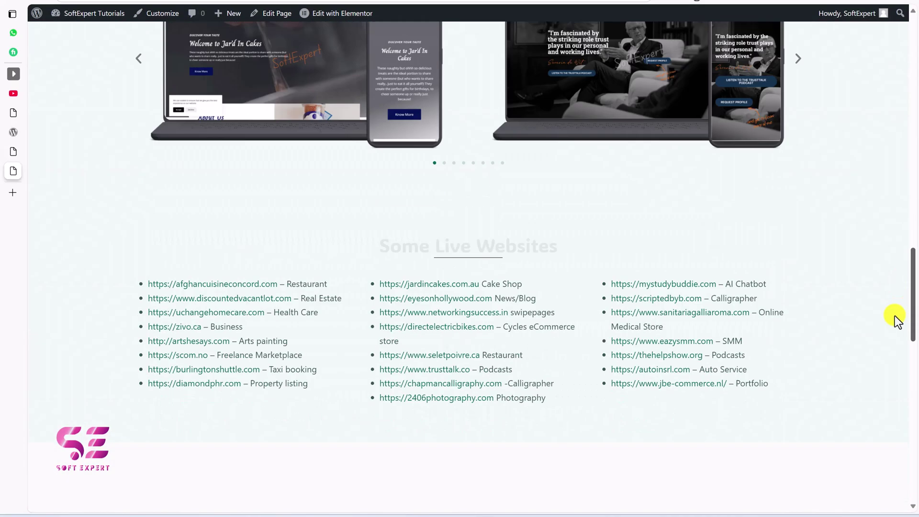
pyautogui.scroll(-10, 895, 315)
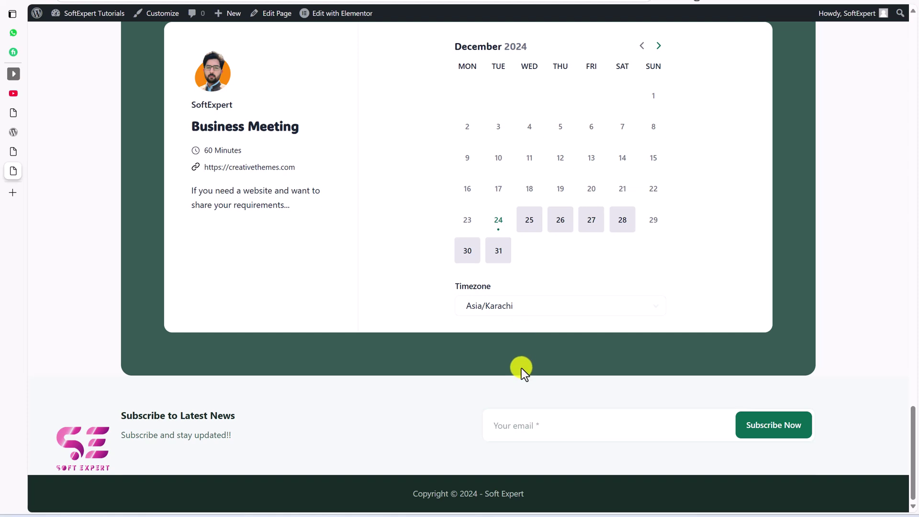
pyautogui.rightClick(522, 369)
pyautogui.click(472, 369)
pyautogui.rightClick(457, 380)
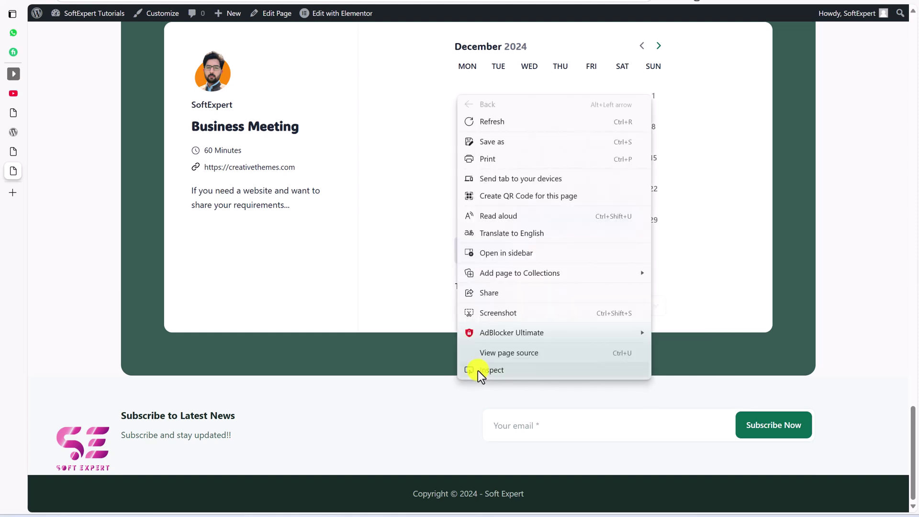
pyautogui.click(492, 369)
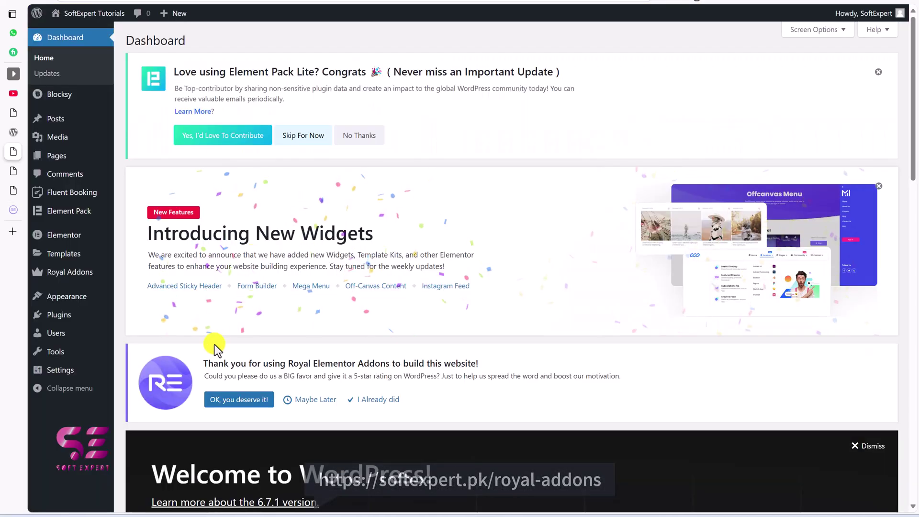
# Open the Royal Addons page from the admin sidebar and scroll through its widgets
pyautogui.moveTo(49, 276)
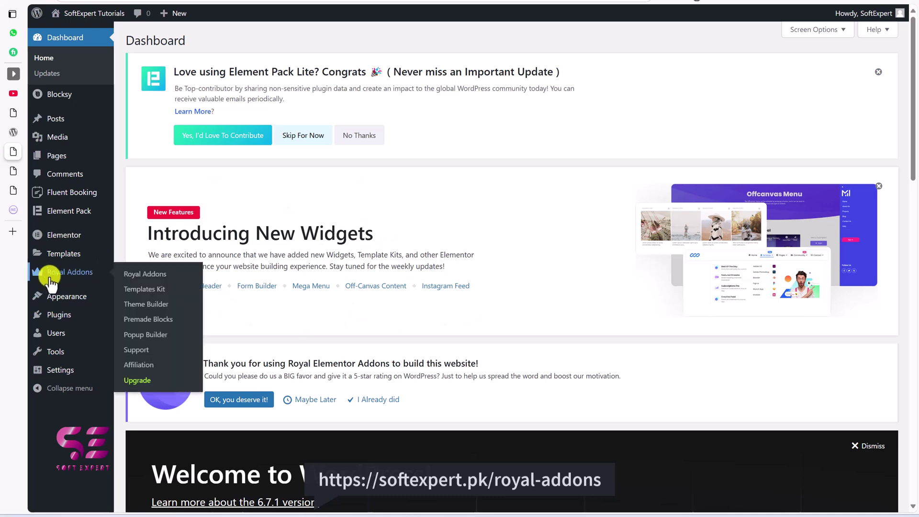
pyautogui.click(126, 275)
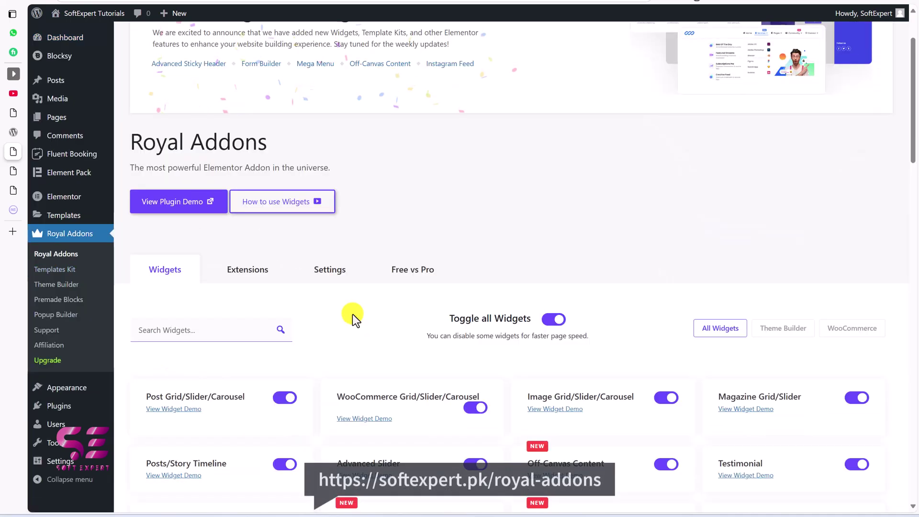
pyautogui.scroll(-1, 352, 314)
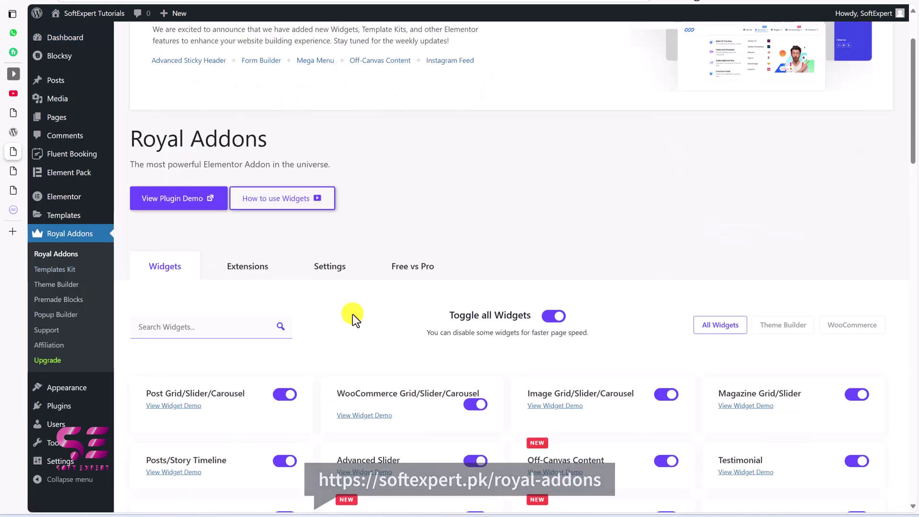
pyautogui.scroll(-2, 352, 314)
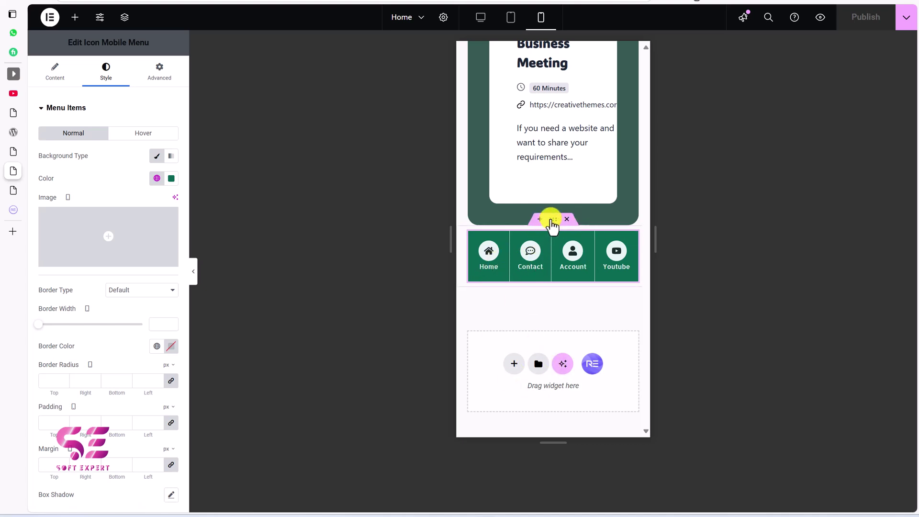
# Enable the Royal Addons sticky section on the menu container
pyautogui.click(553, 219)
pyautogui.click(172, 84)
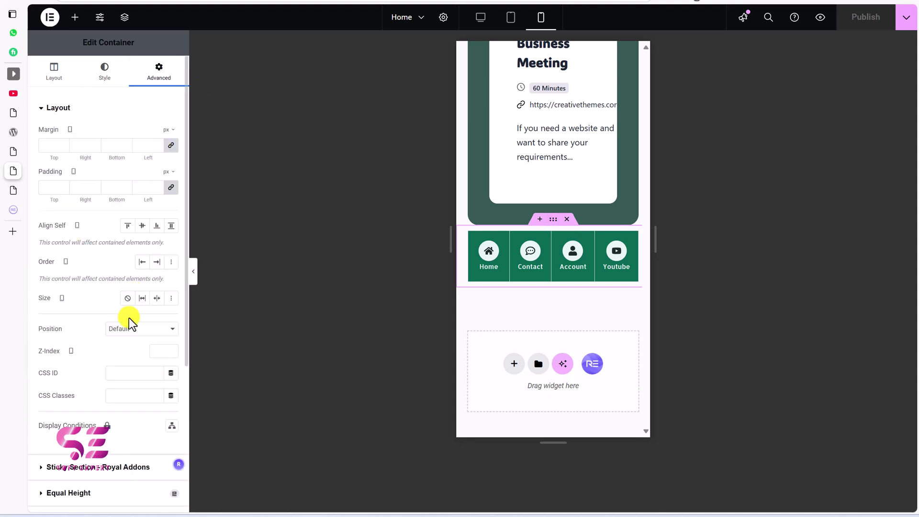
pyautogui.scroll(-3, 127, 317)
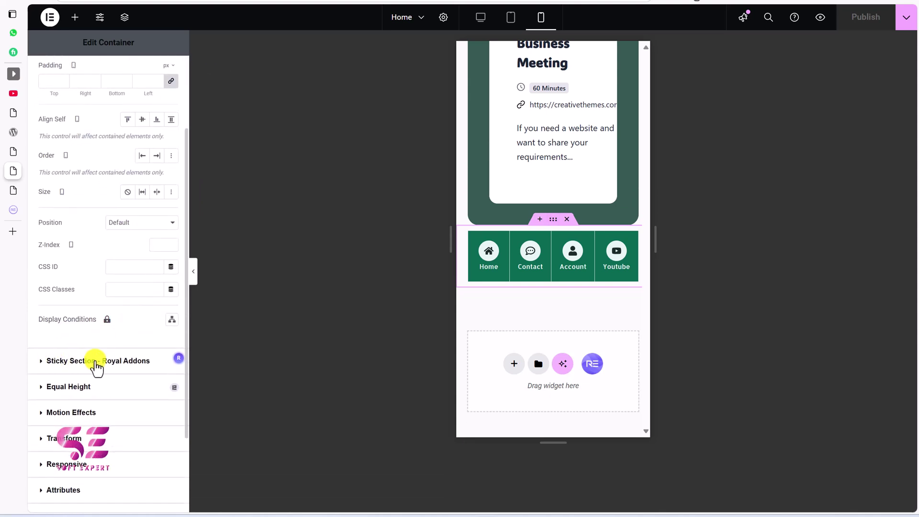
pyautogui.click(134, 362)
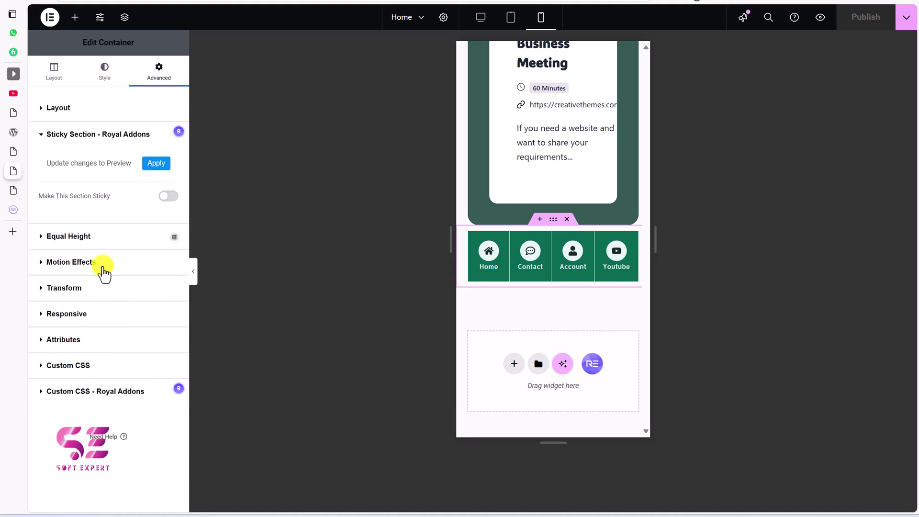
pyautogui.click(169, 196)
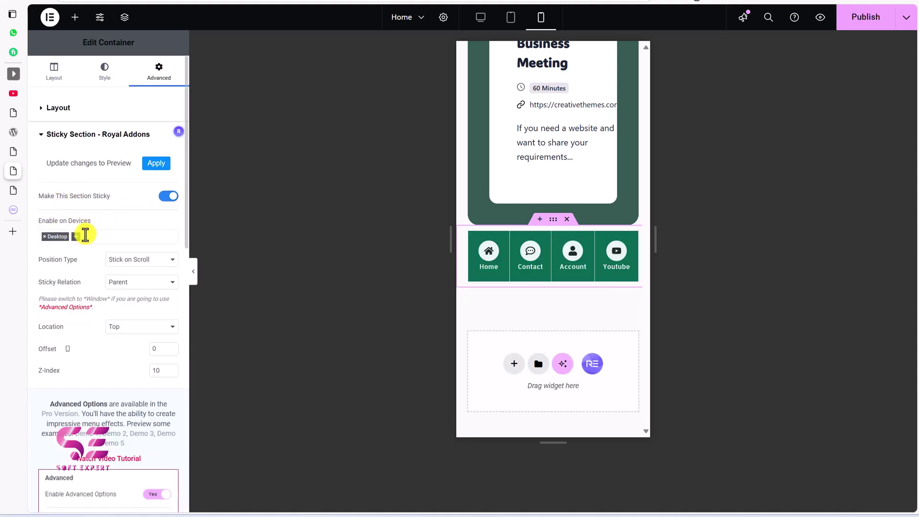
# Limit the stickiness to Mobile and Tablet, removing Desktop
pyautogui.click(77, 236)
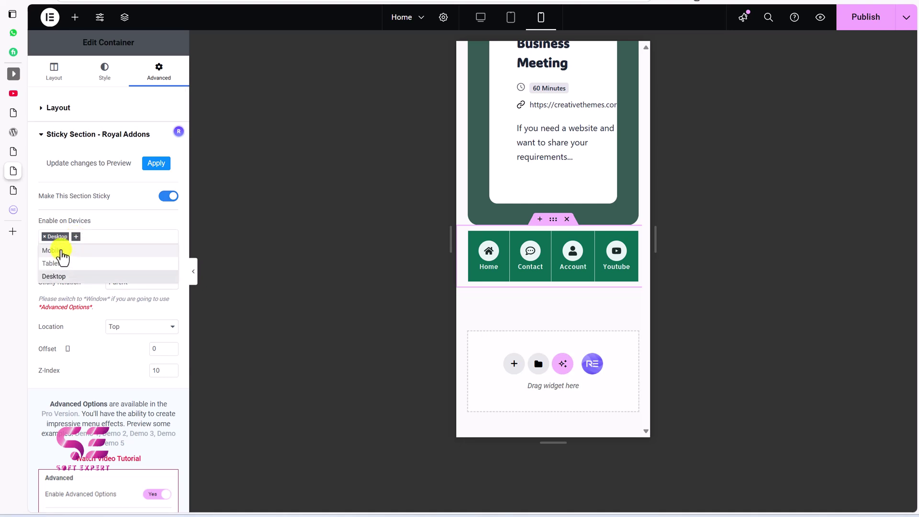
pyautogui.click(63, 251)
pyautogui.click(102, 237)
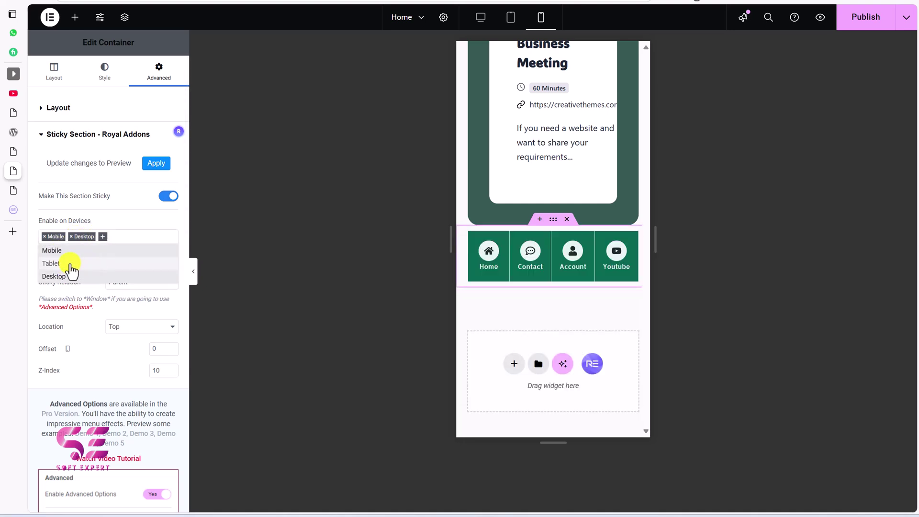
pyautogui.click(52, 263)
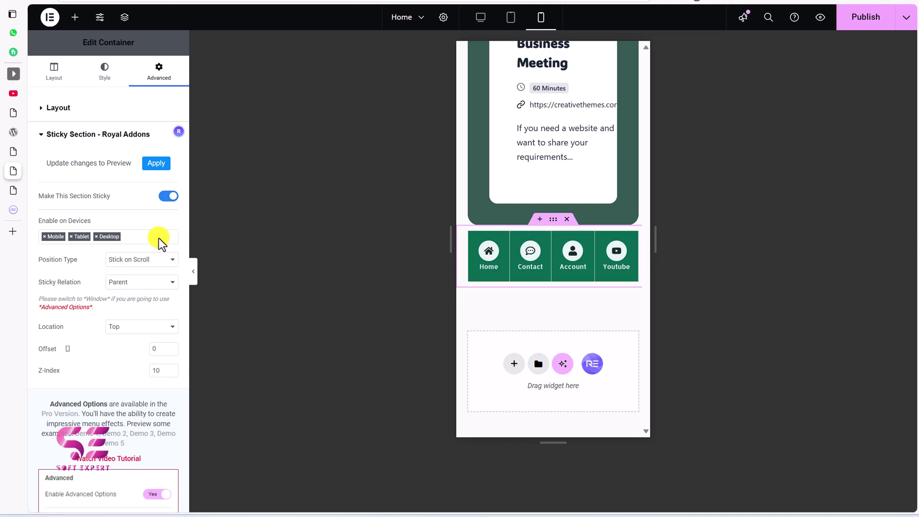
pyautogui.click(95, 237)
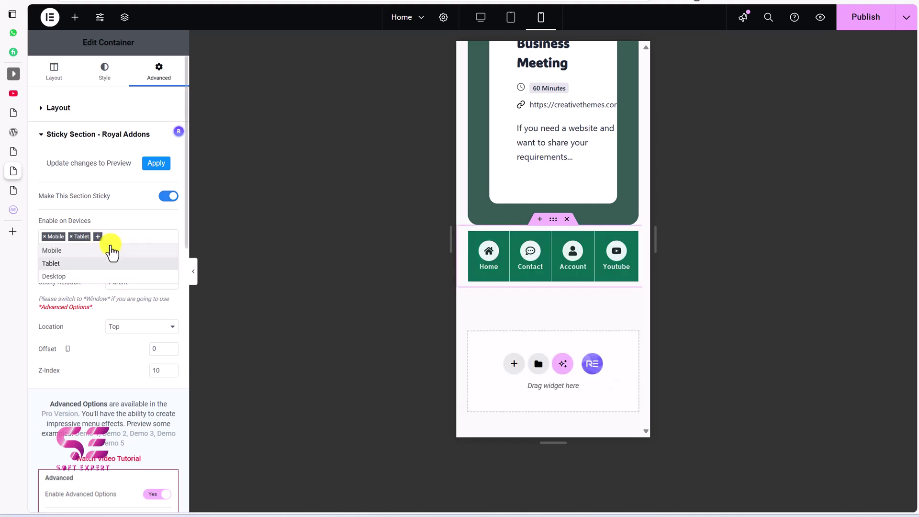
pyautogui.click(56, 266)
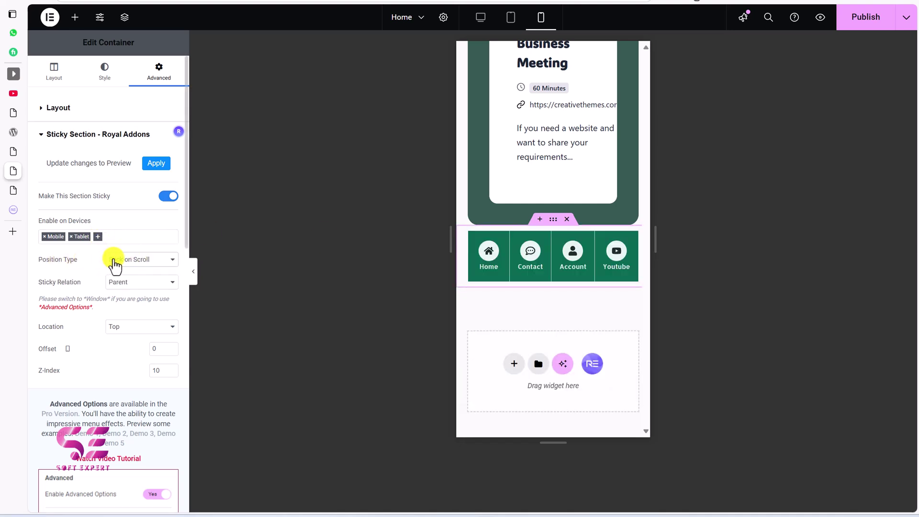
# Set the sticky position type to Fixed by Default at the Bottom location
pyautogui.click(115, 264)
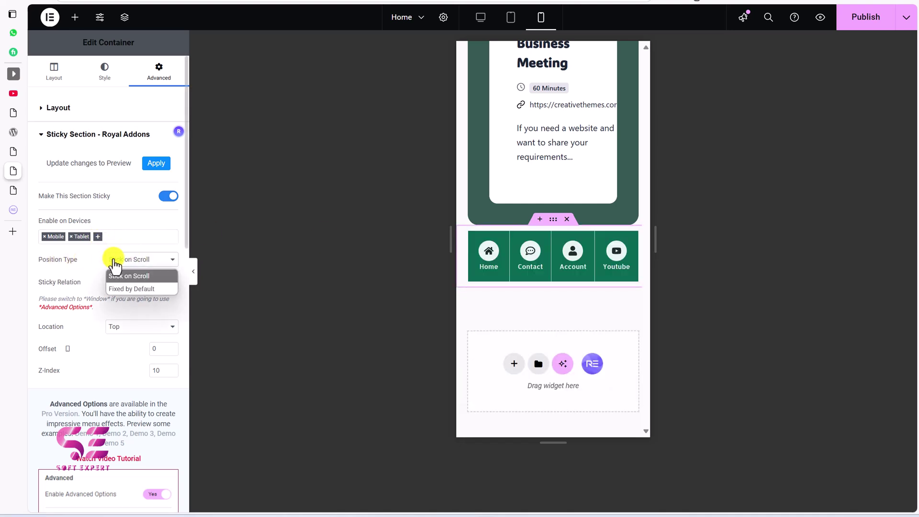
pyautogui.click(125, 287)
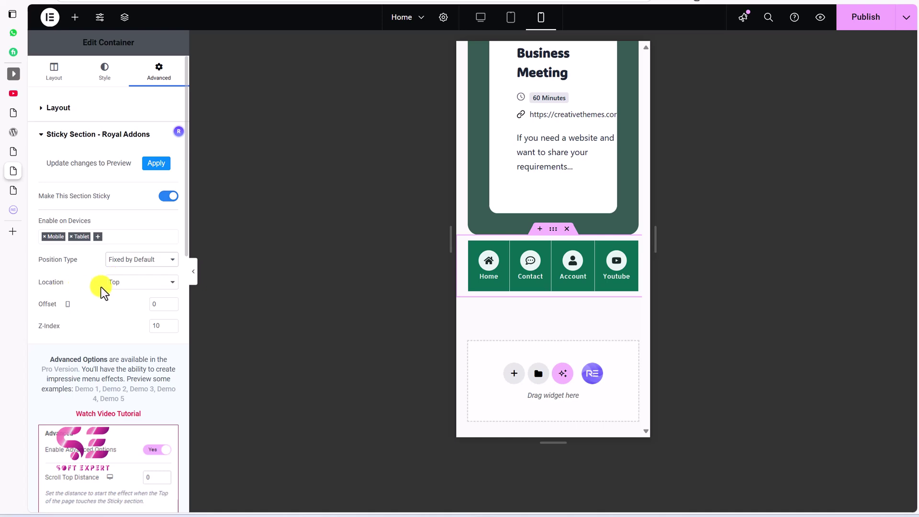
pyautogui.click(122, 287)
pyautogui.click(114, 311)
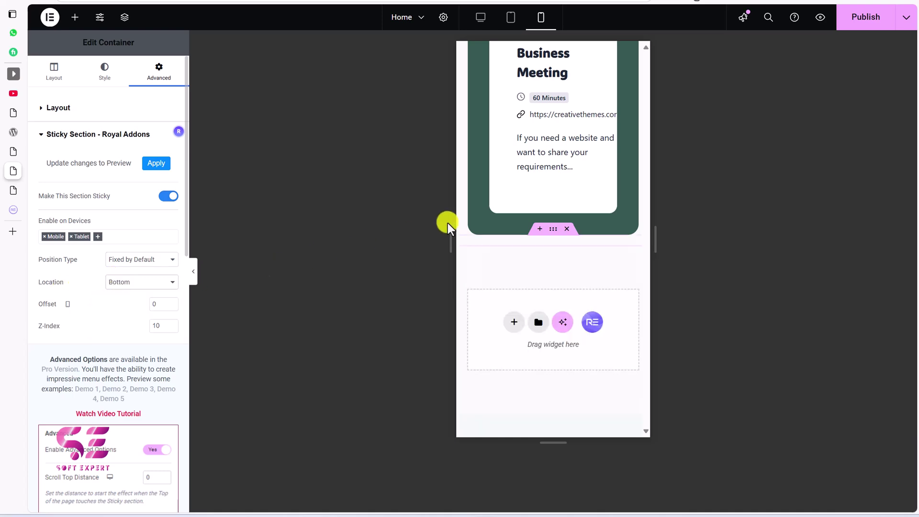
pyautogui.scroll(10, 533, 200)
pyautogui.scroll(5, 536, 205)
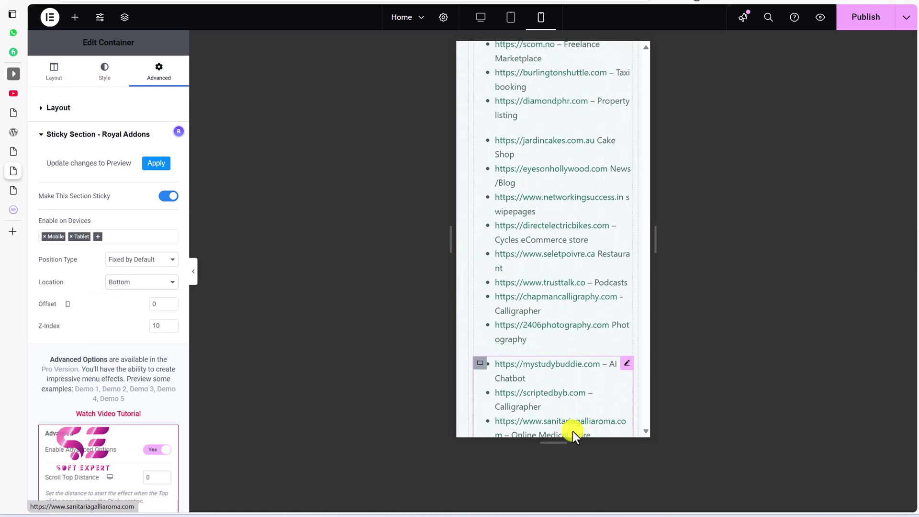
# Scroll the live mobile preview to confirm the green icon menu stays pinned at the bottom, then return to the editor
pyautogui.click(13, 190)
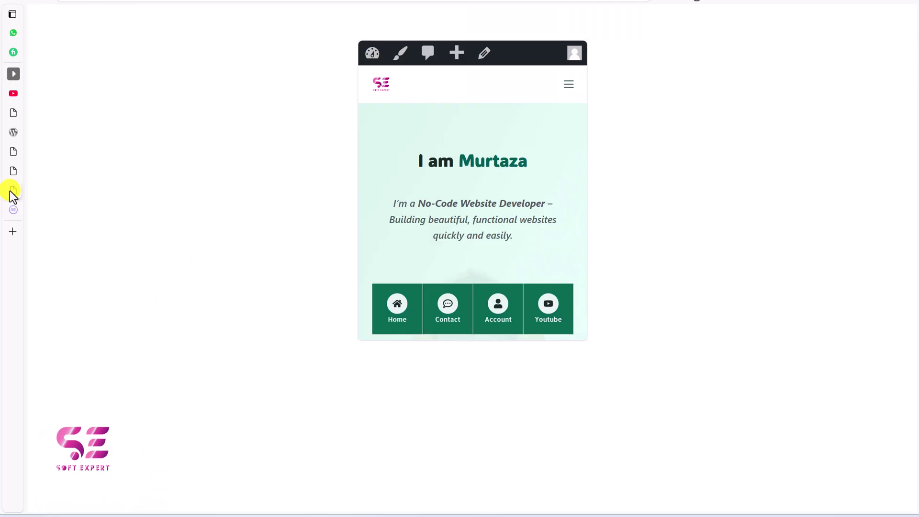
pyautogui.scroll(1, 456, 243)
pyautogui.scroll(-15, 474, 253)
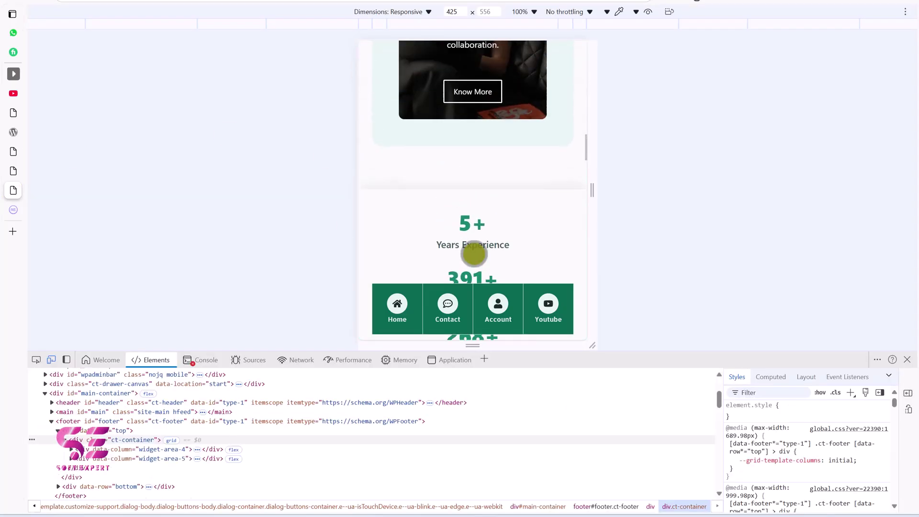
pyautogui.scroll(-3, 475, 248)
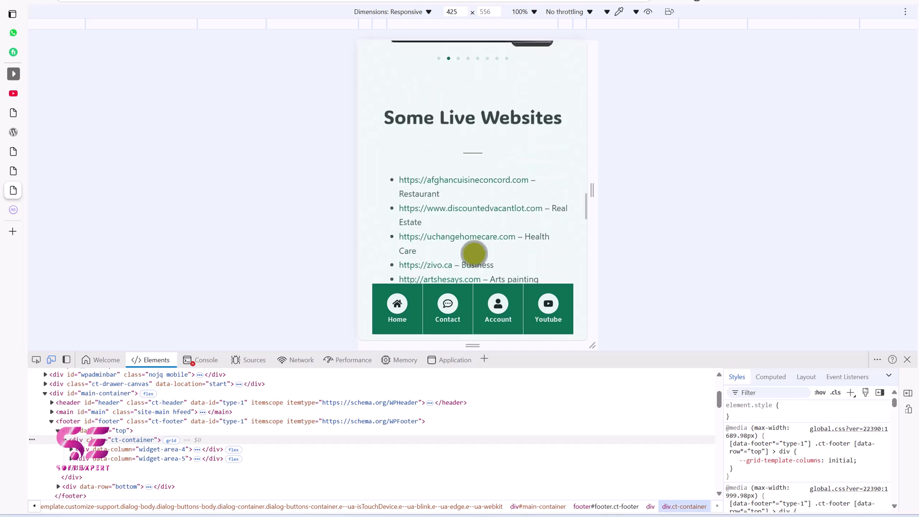
pyautogui.scroll(5, 493, 297)
pyautogui.scroll(-3, 447, 303)
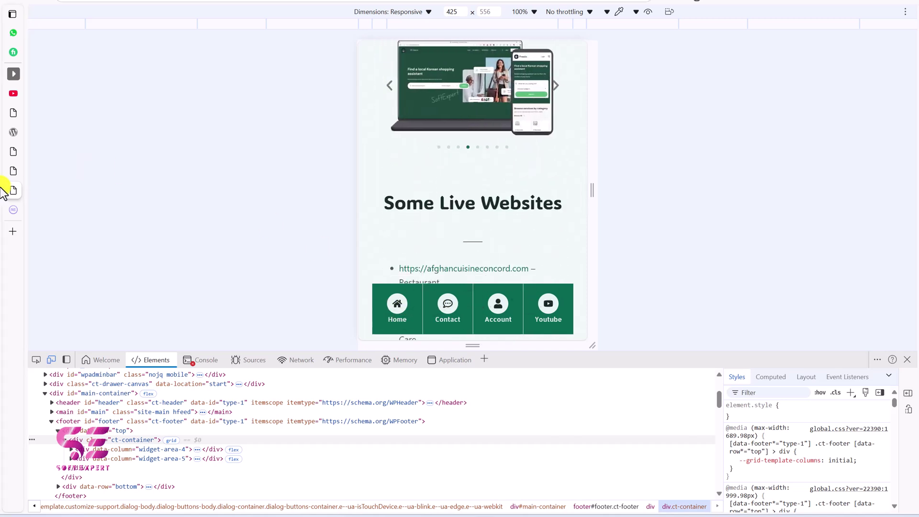
pyautogui.click(72, 173)
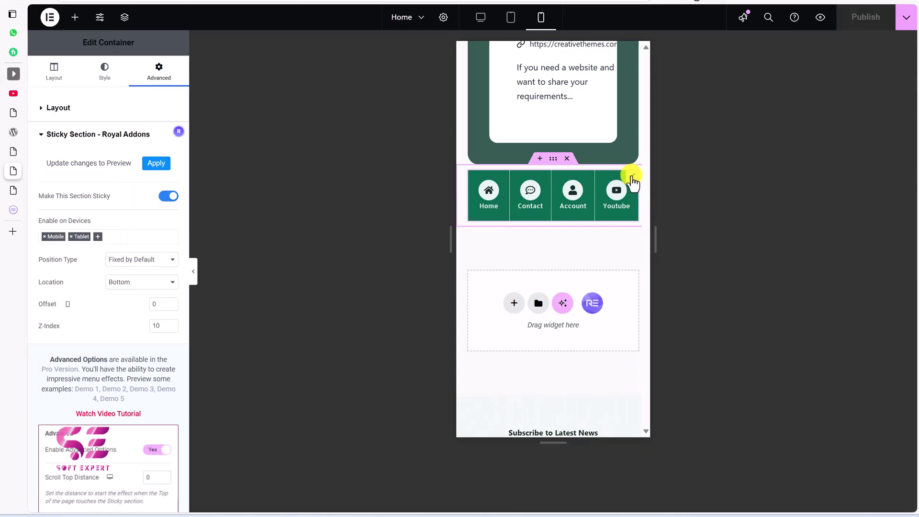
# Turn off the Icon Mobile Menu items' background and give its parent container a green global background
pyautogui.click(632, 181)
pyautogui.click(154, 157)
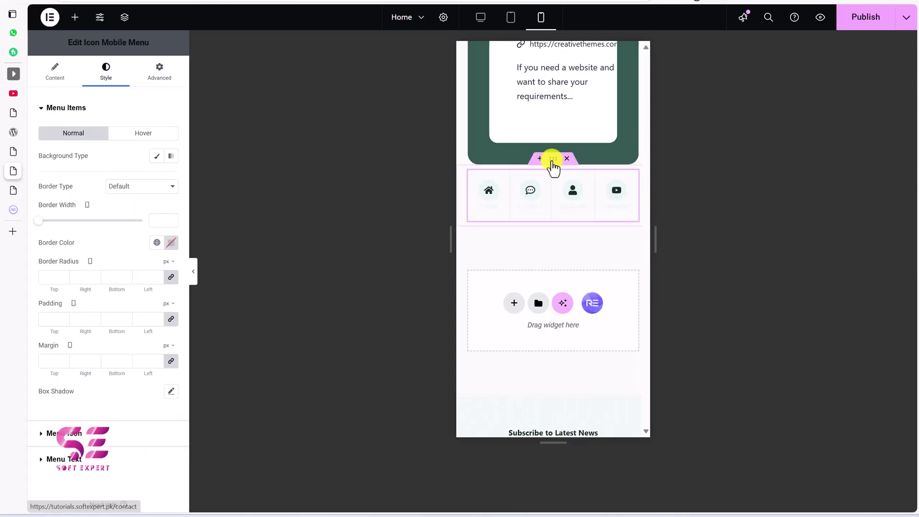
pyautogui.click(552, 162)
pyautogui.click(154, 72)
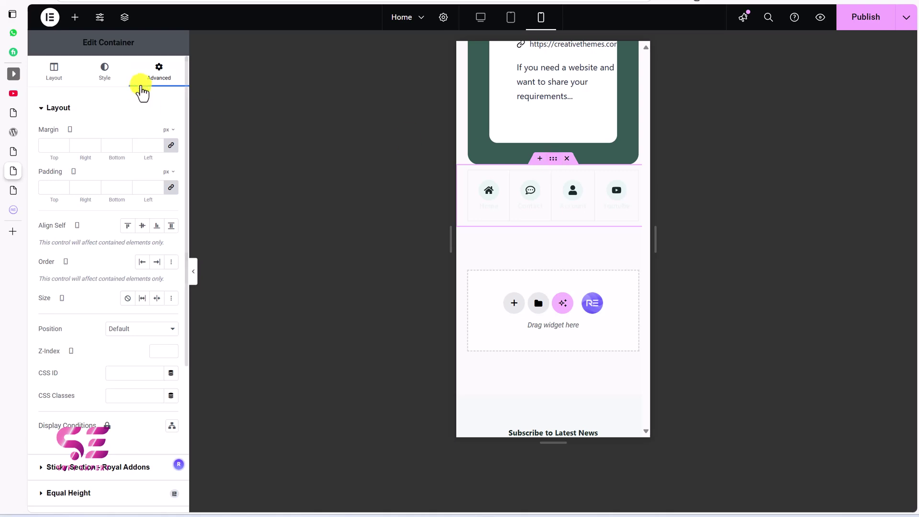
pyautogui.scroll(-5, 130, 250)
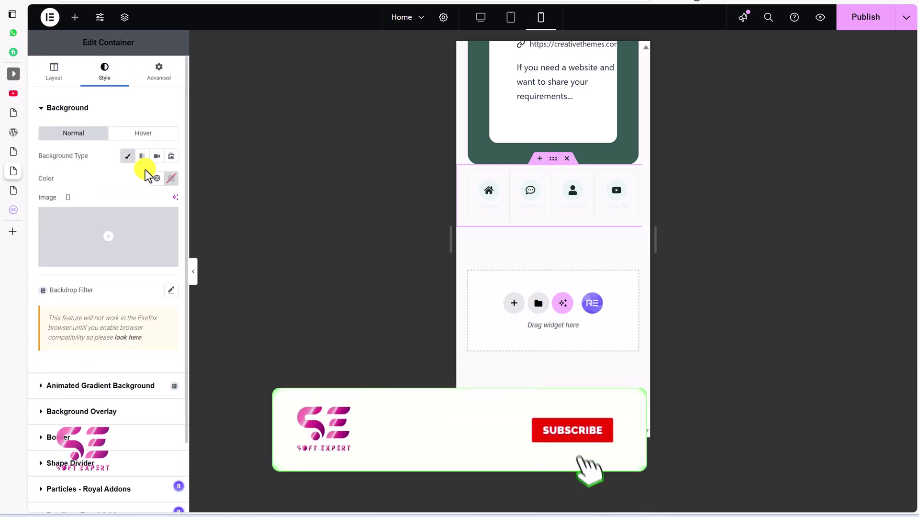
pyautogui.click(157, 178)
pyautogui.click(93, 297)
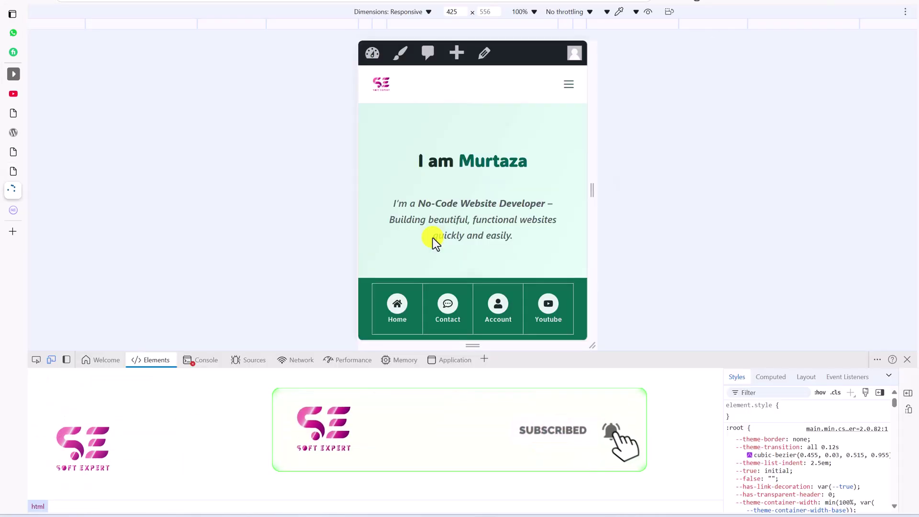
pyautogui.scroll(-3, 433, 238)
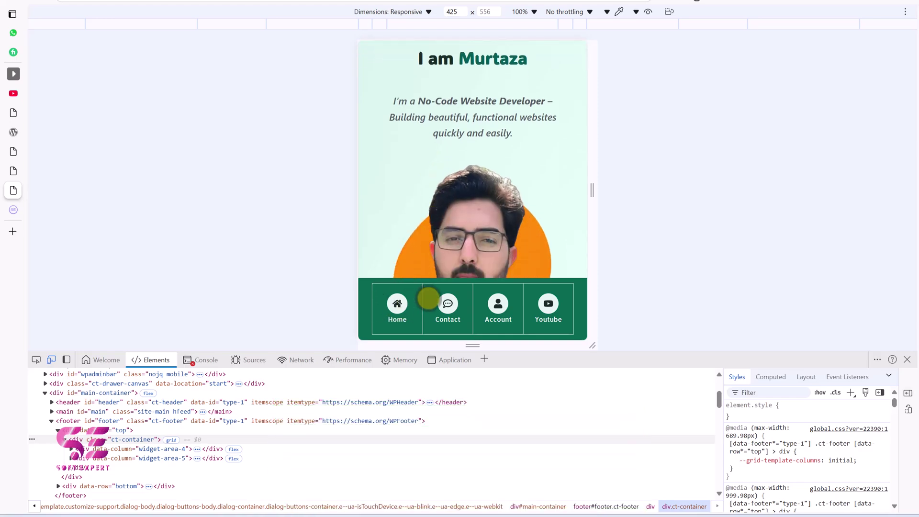
# Set the menu items' Border Type to None to remove the dividers
pyautogui.click(48, 192)
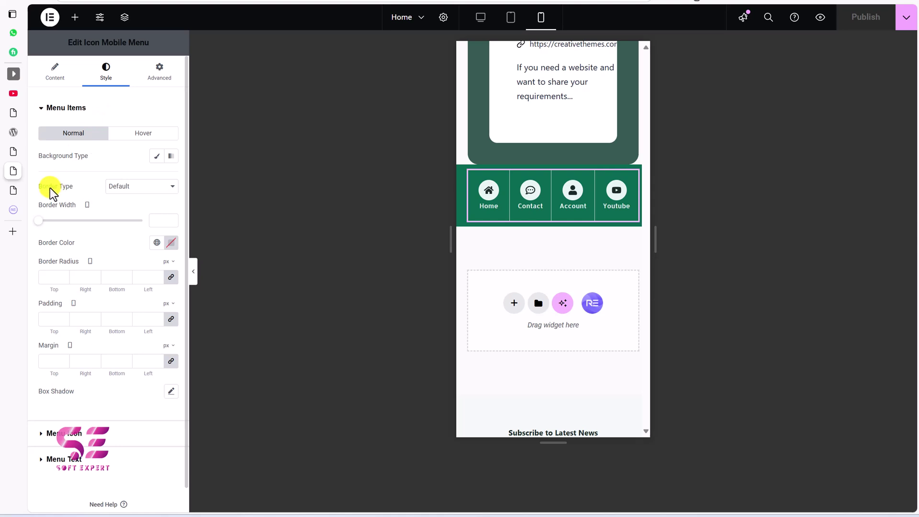
pyautogui.click(116, 189)
pyautogui.click(115, 216)
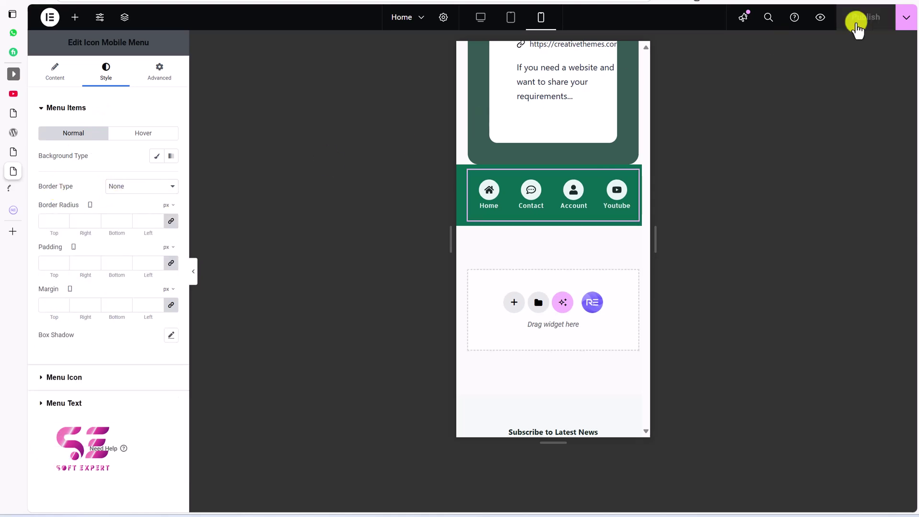
pyautogui.hotkey('ctrl', 'Tab')
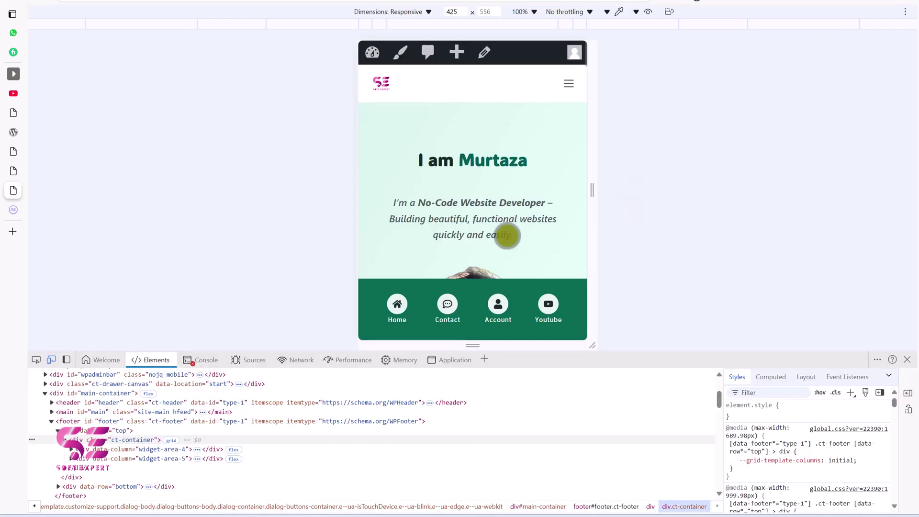
# Set the menu container's Advanced Z-Index to 99, publish, and reload the live mobile preview
pyautogui.scroll(-10, 507, 234)
pyautogui.scroll(-4, 507, 236)
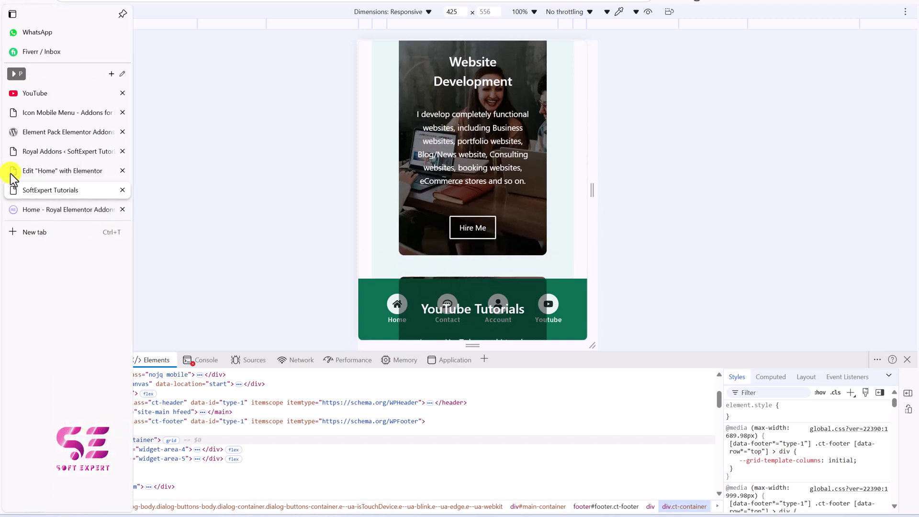
pyautogui.click(25, 170)
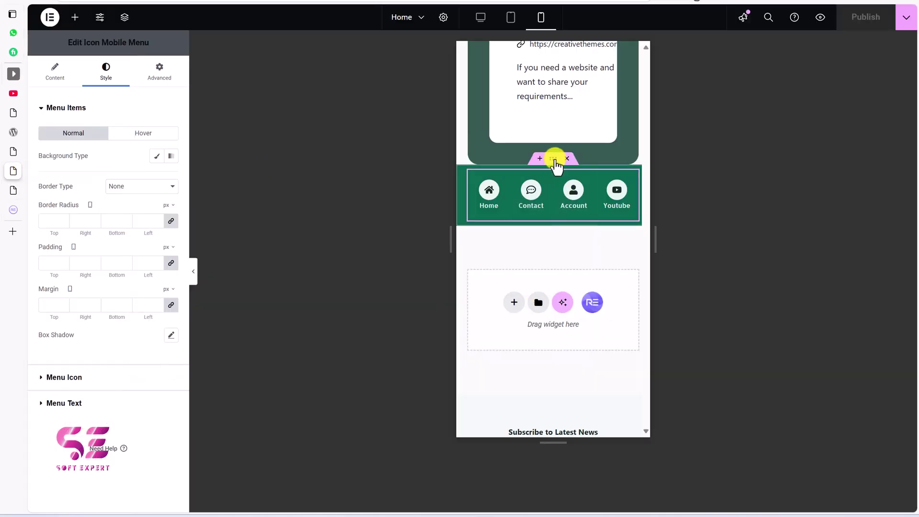
pyautogui.click(554, 159)
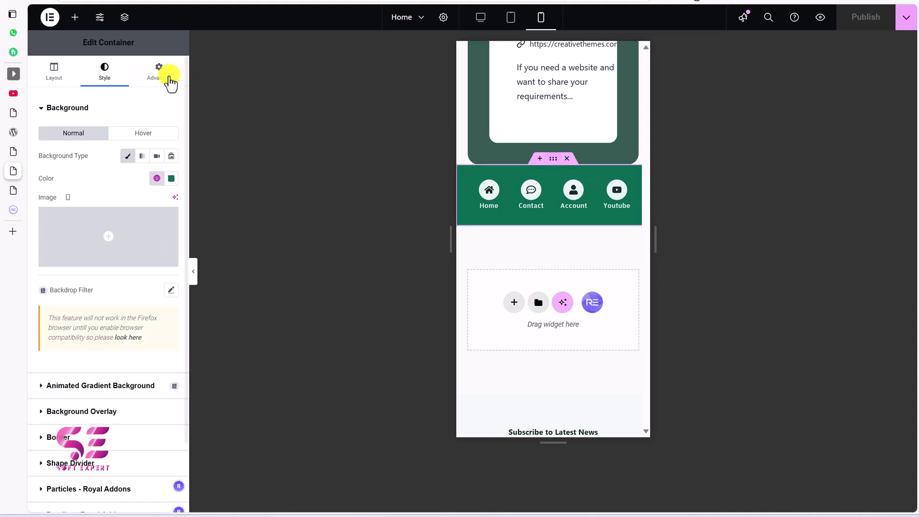
pyautogui.click(163, 79)
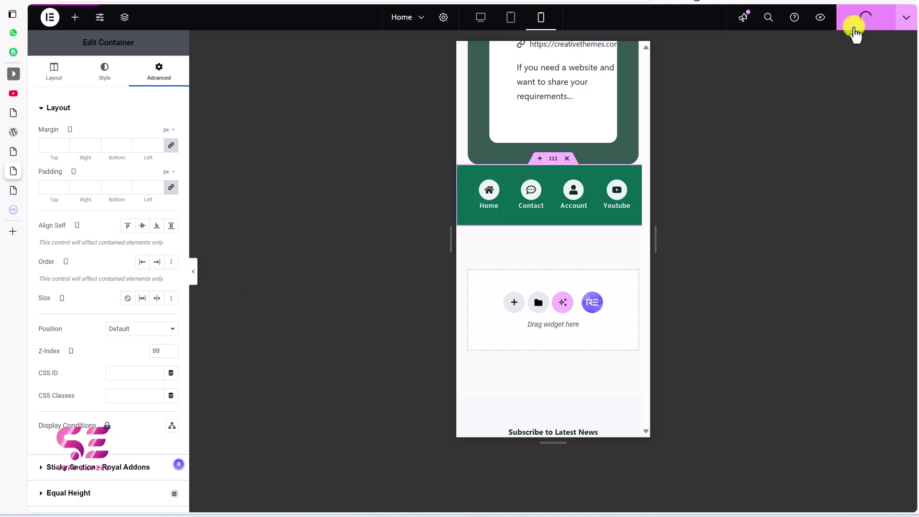
pyautogui.hotkey('ctrl', 'Tab')
pyautogui.press('F5')
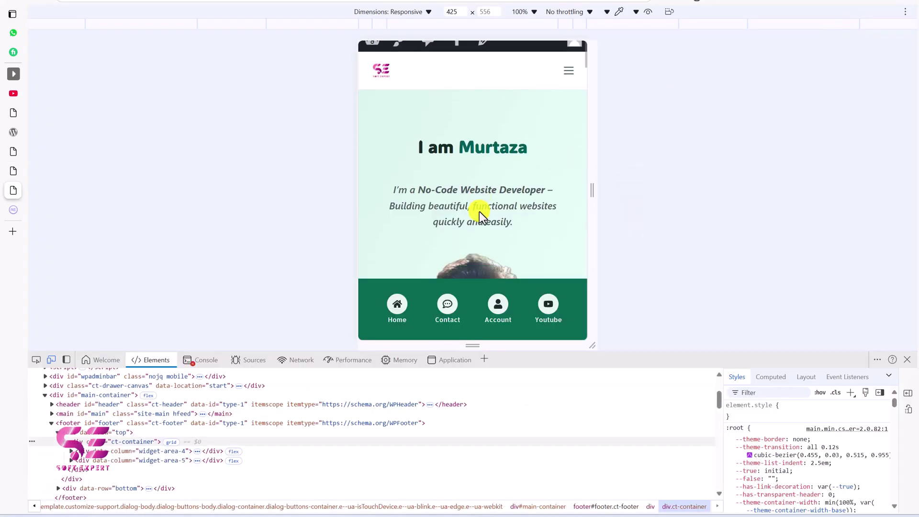
# Scroll the live mobile page to verify the pinned green menu, then switch to the YouTube channel's Videos page
pyautogui.scroll(-10, 488, 160)
pyautogui.scroll(2, 482, 170)
pyautogui.scroll(-6, 454, 212)
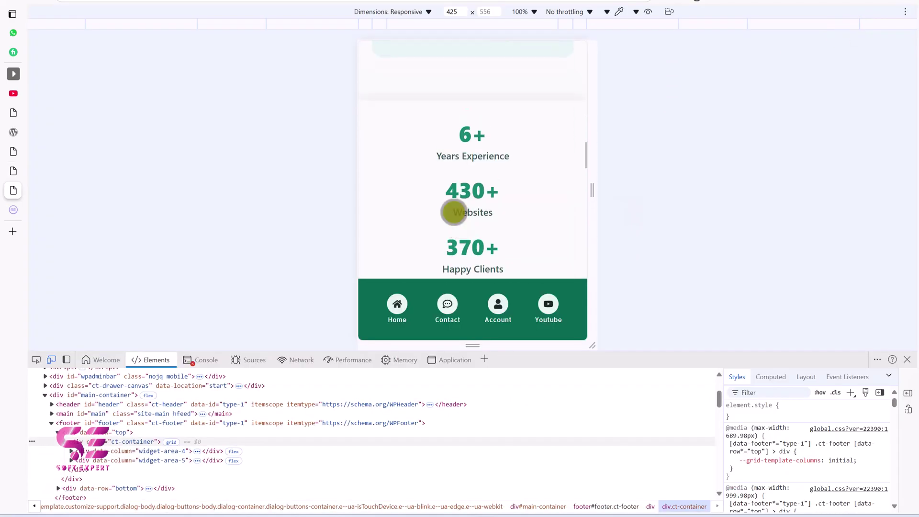
pyautogui.scroll(-1, 453, 213)
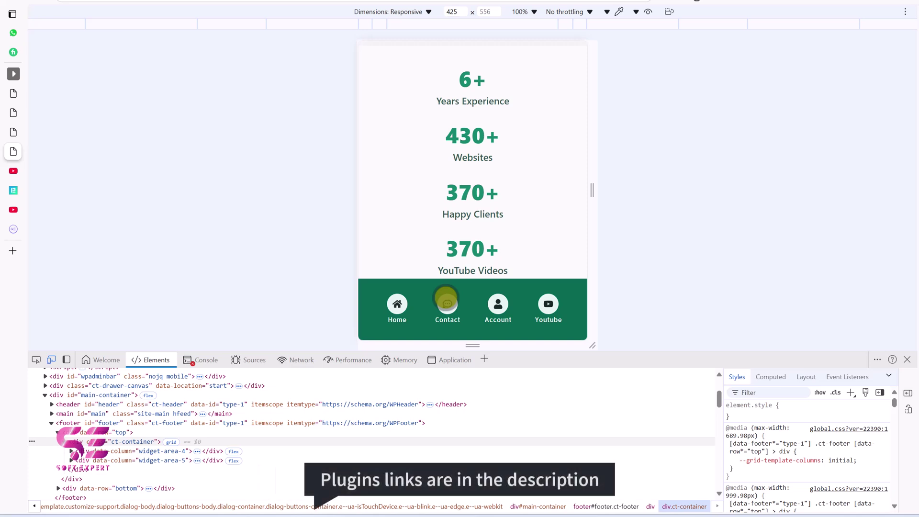
pyautogui.hotkey('ctrl', 'Tab')
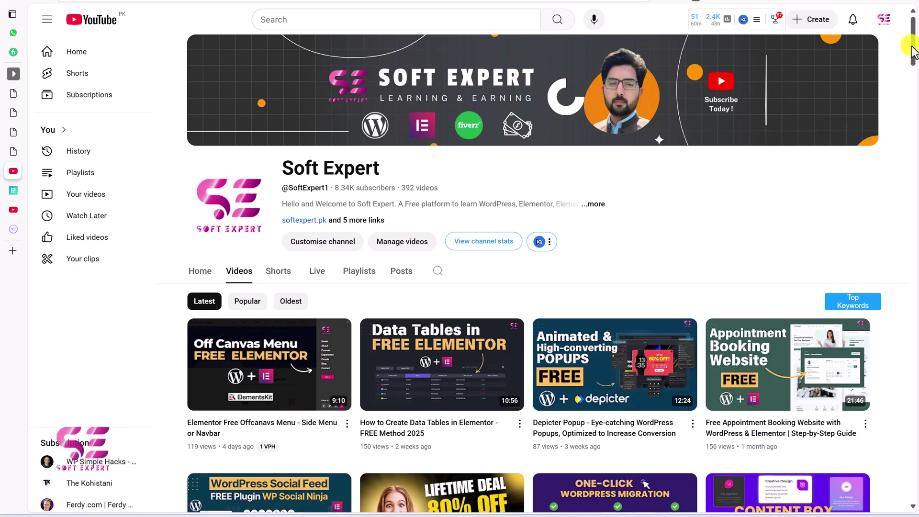